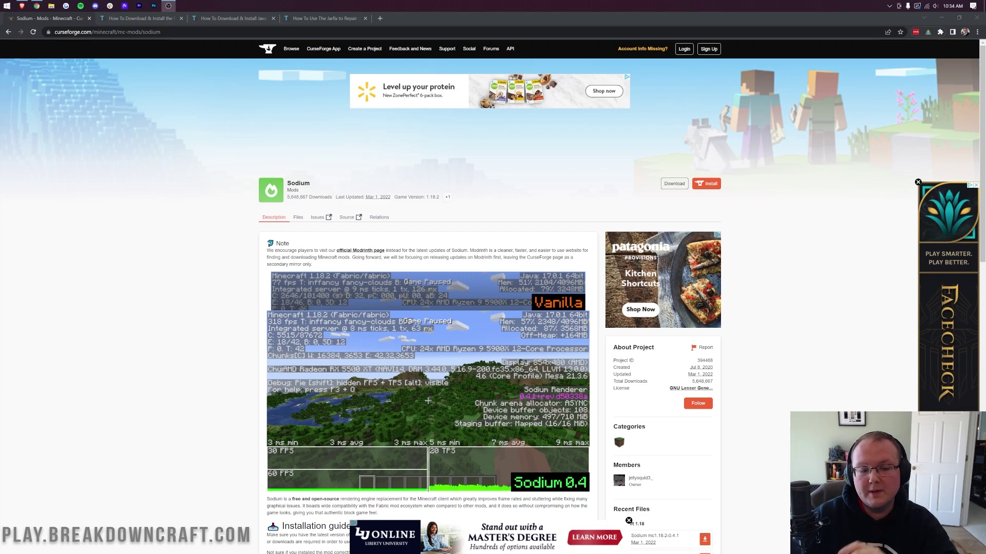
- Review the Sodium mod page, including its installation guide, performance comparisons and compatibility notes
scroll(341, 236, "down", 2)
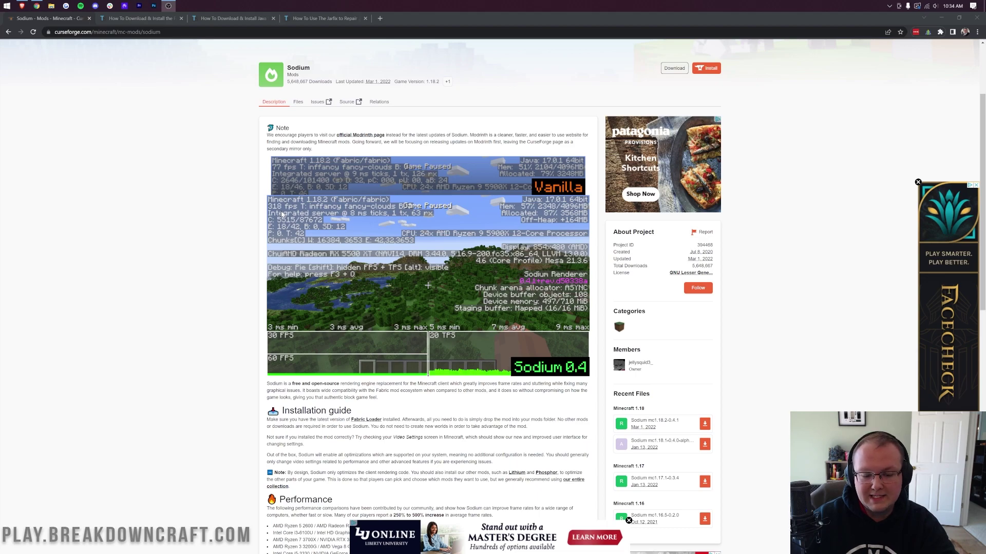
scroll(281, 214, "down", 3)
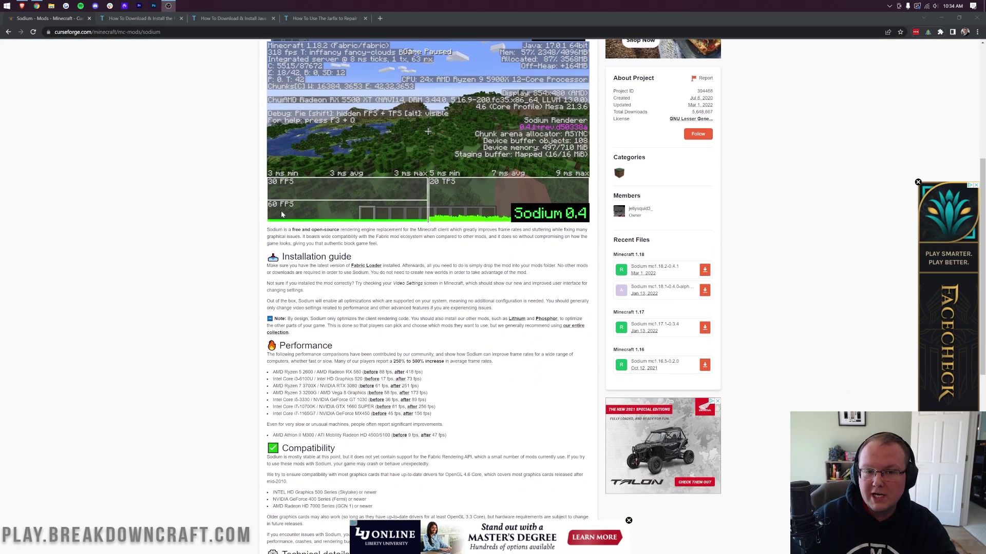
scroll(281, 215, "up", 2)
scroll(382, 235, "down", 4)
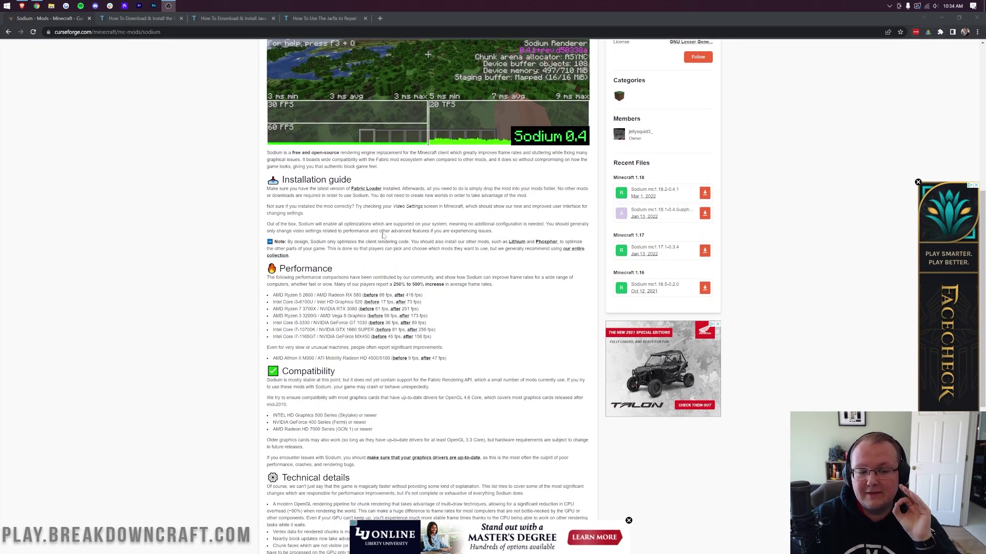
scroll(383, 235, "down", 2)
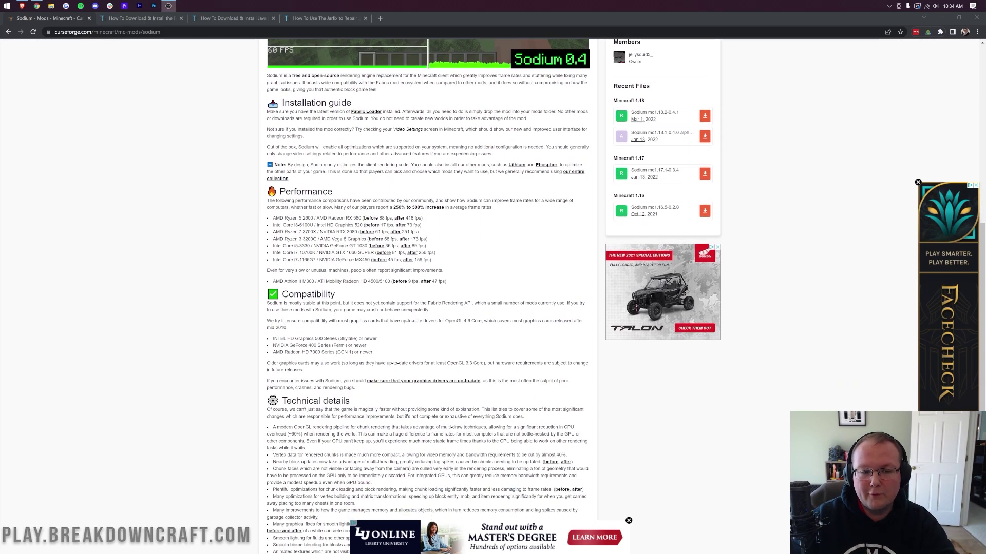
key("alt+Tab")
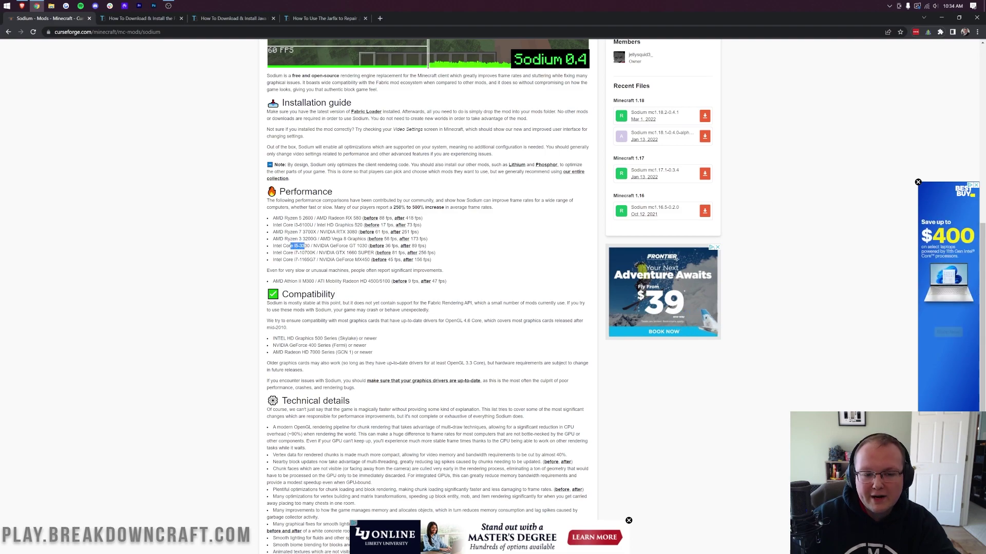
left_click_drag(294, 246, 312, 246)
left_click(312, 246)
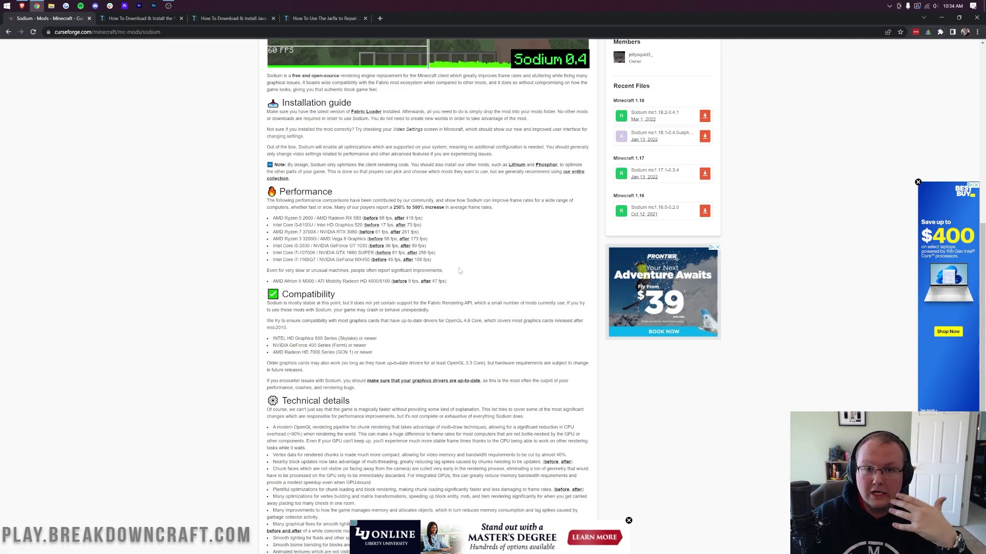
scroll(459, 271, "up", 8)
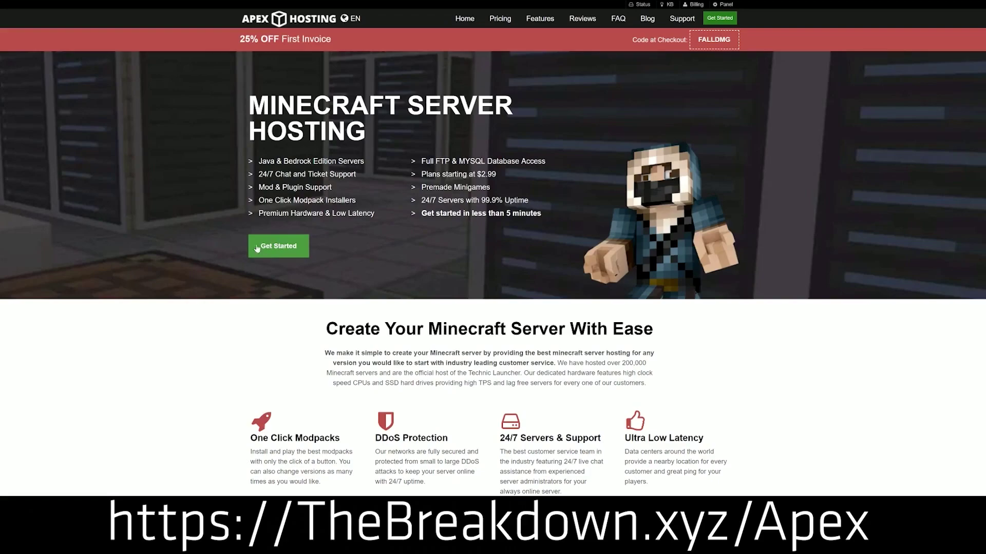
- Look over the Apex Hosting features and the JAR File choices on the server settings page
scroll(299, 153, "down", 4)
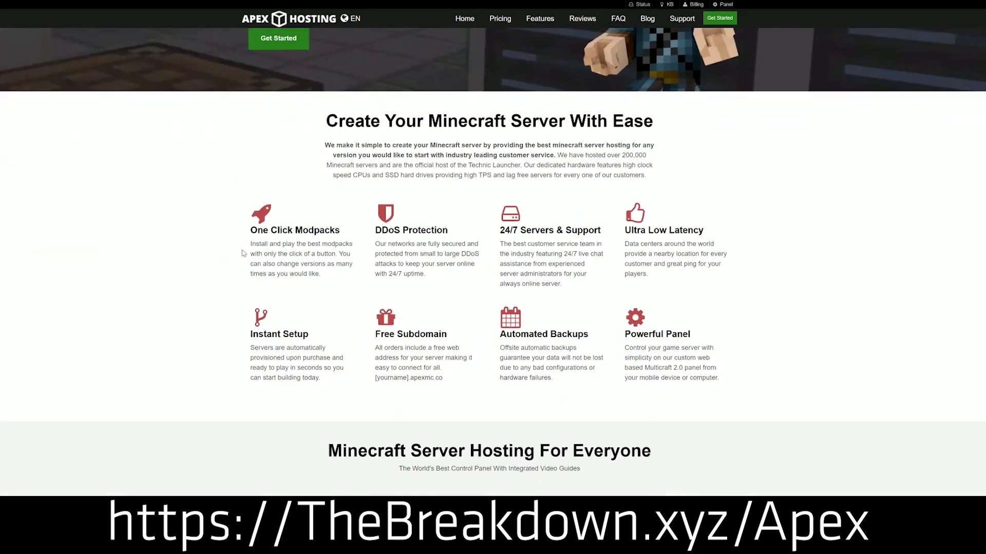
left_click_drag(250, 230, 600, 232)
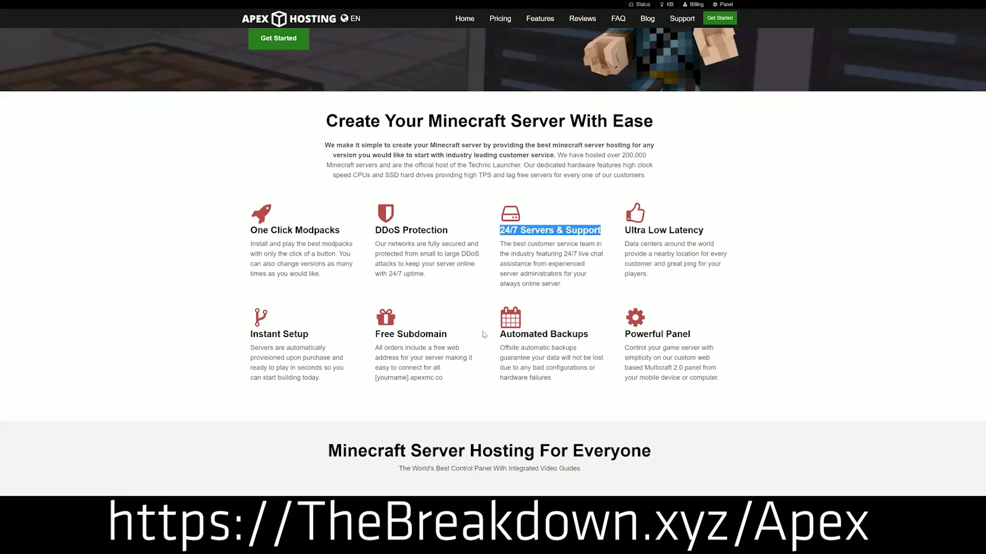
left_click_drag(499, 335, 618, 334)
left_click(456, 338)
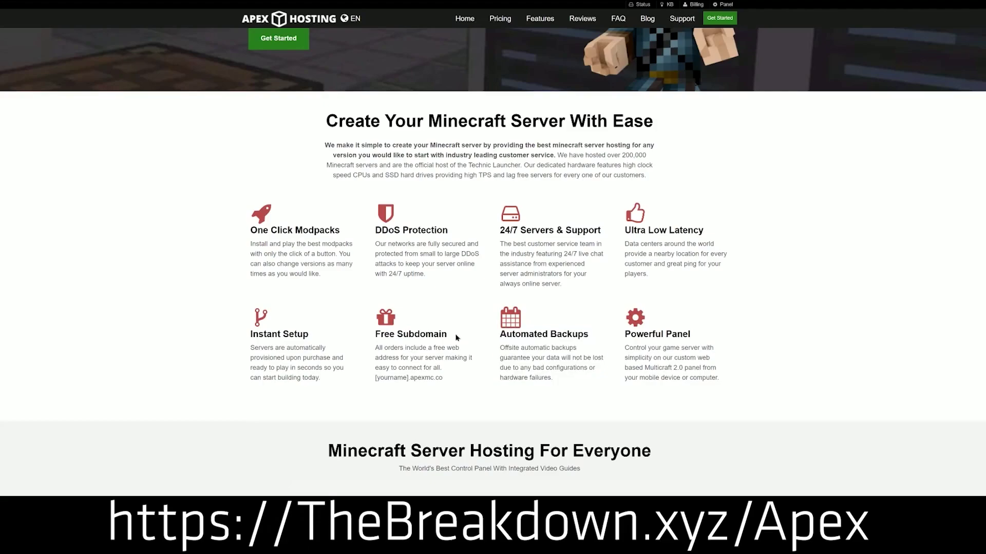
left_click_drag(321, 380, 250, 334)
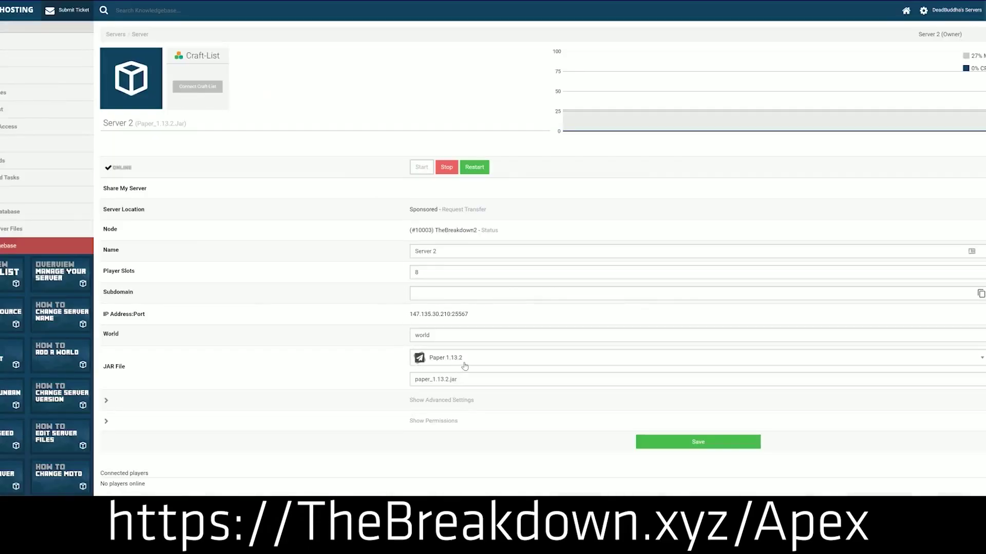
left_click(465, 365)
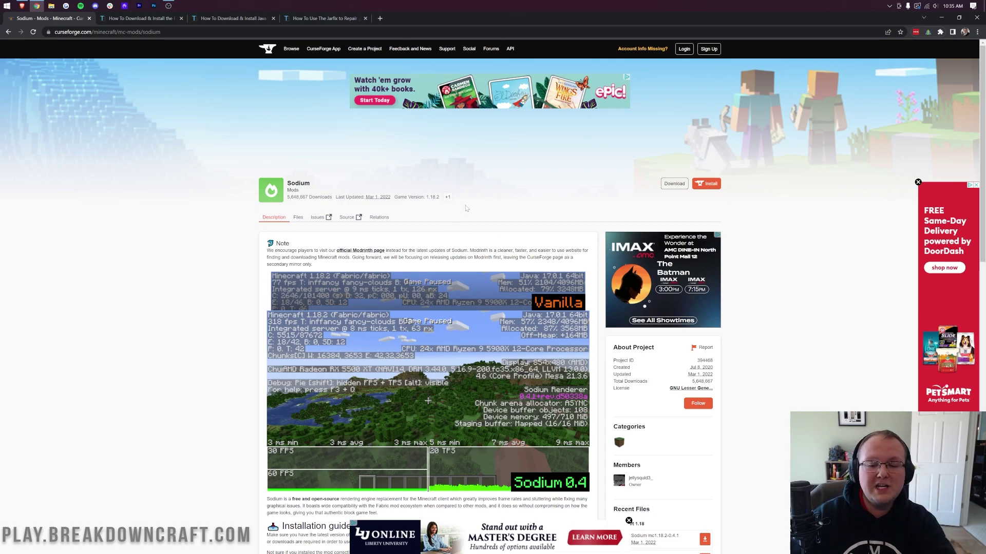
- Download the Sodium mc1.18.2-0.4.1 file from the Minecraft 1.18 recent files on the mod page
scroll(646, 254, "down", 5)
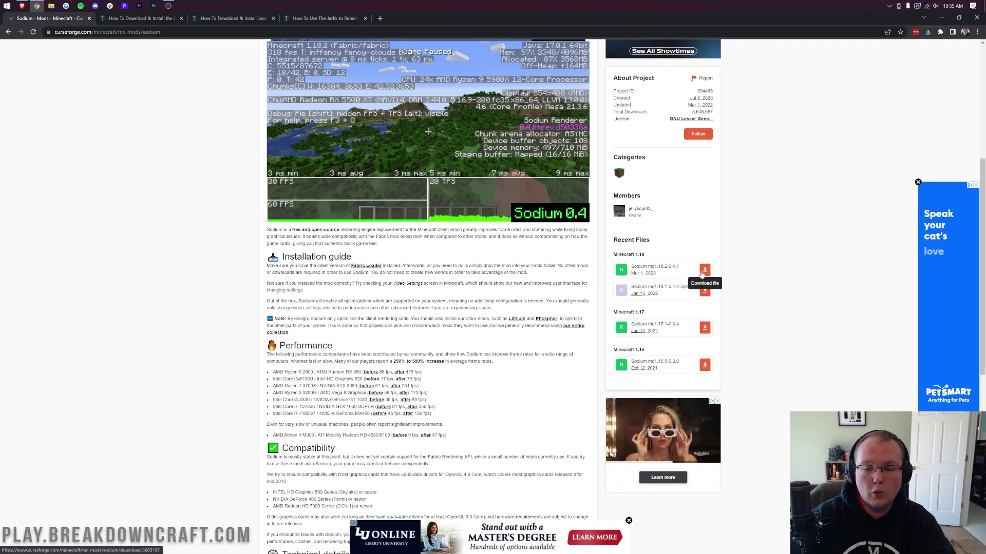
left_click(704, 271)
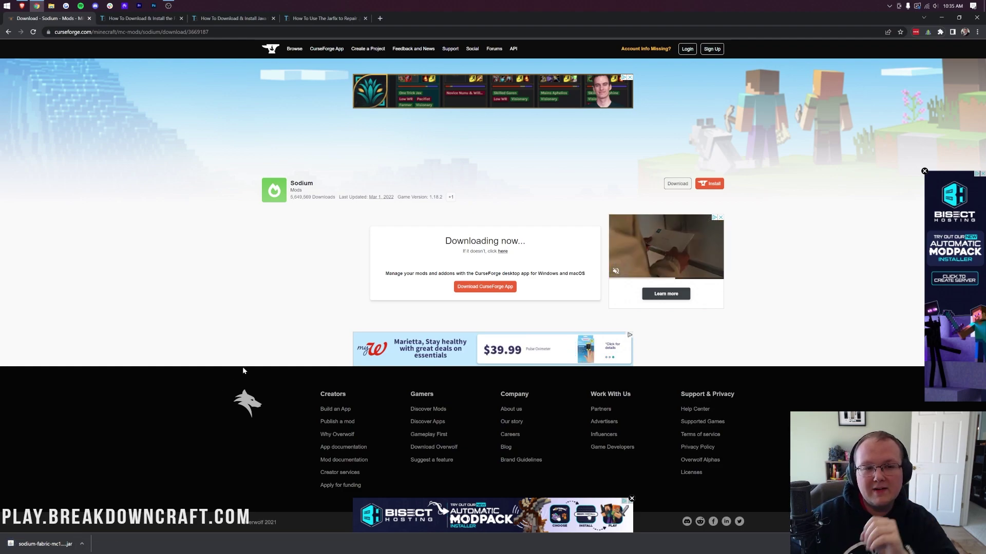
- Go through the Fabric Mod Loader guide to the official Fabric download page and download the universal jar installer
left_click(147, 17)
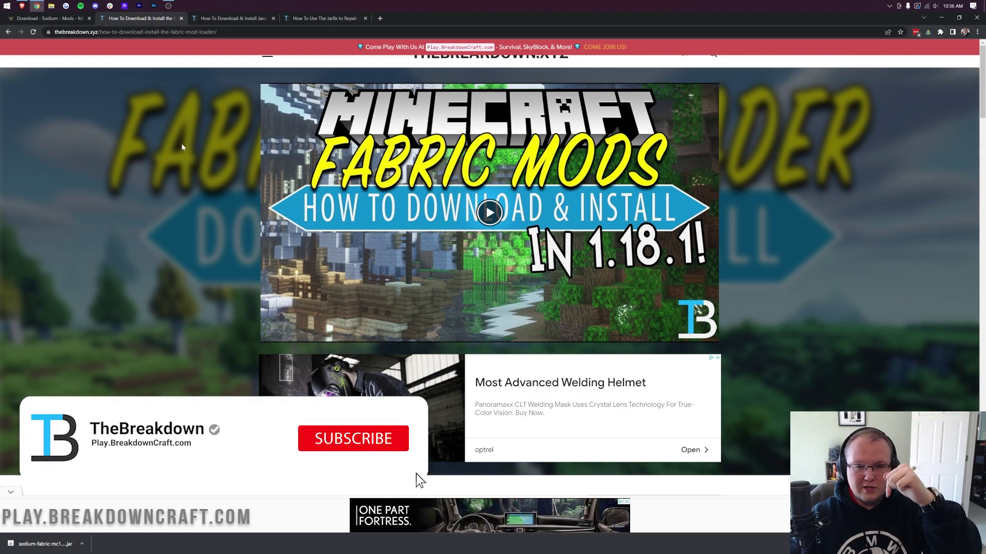
scroll(226, 173, "down", 4)
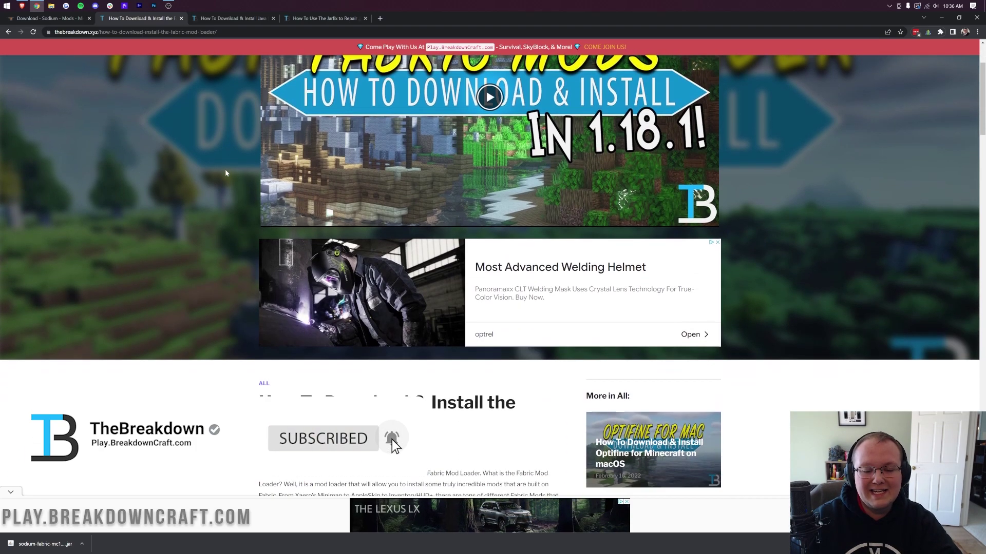
scroll(224, 173, "down", 3)
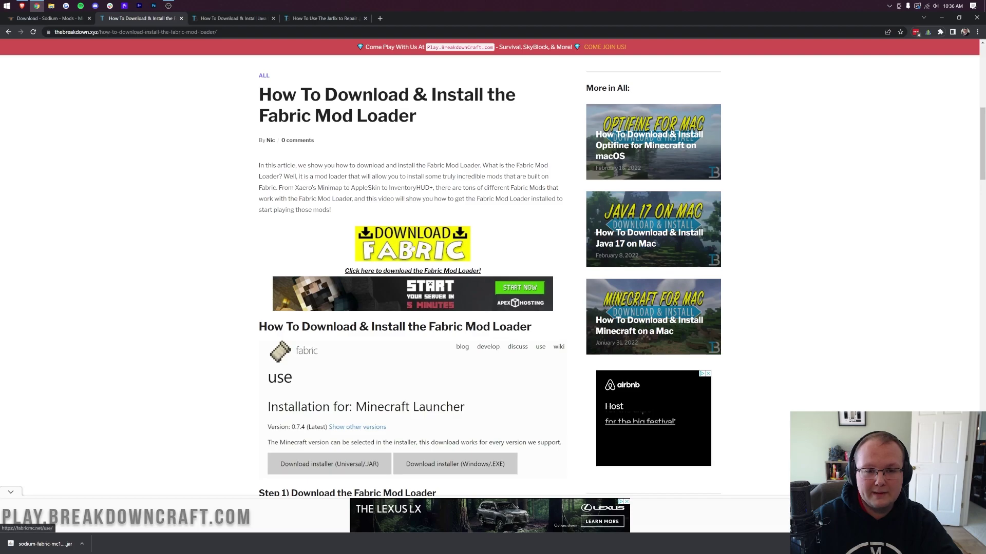
scroll(340, 211, "down", 8)
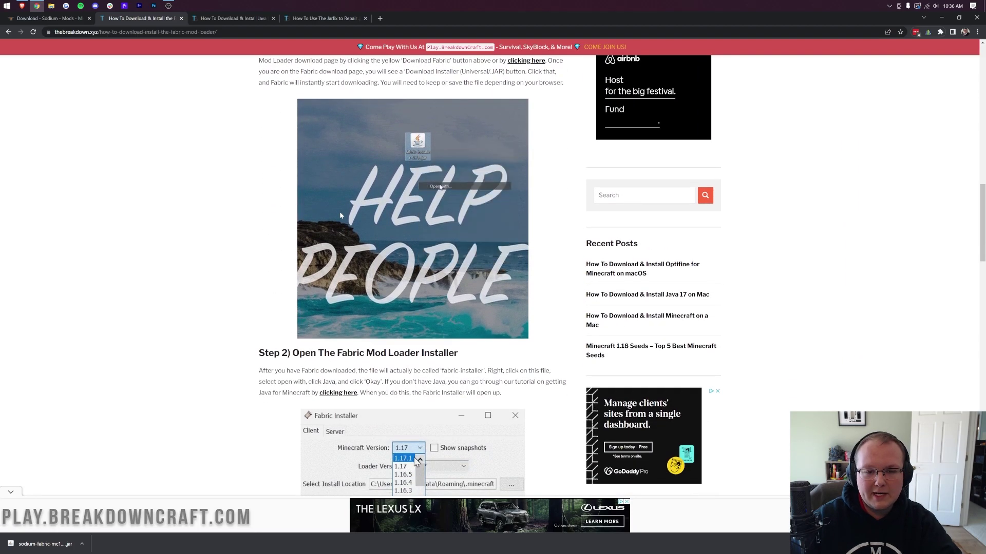
scroll(340, 211, "up", 3)
scroll(339, 214, "up", 5)
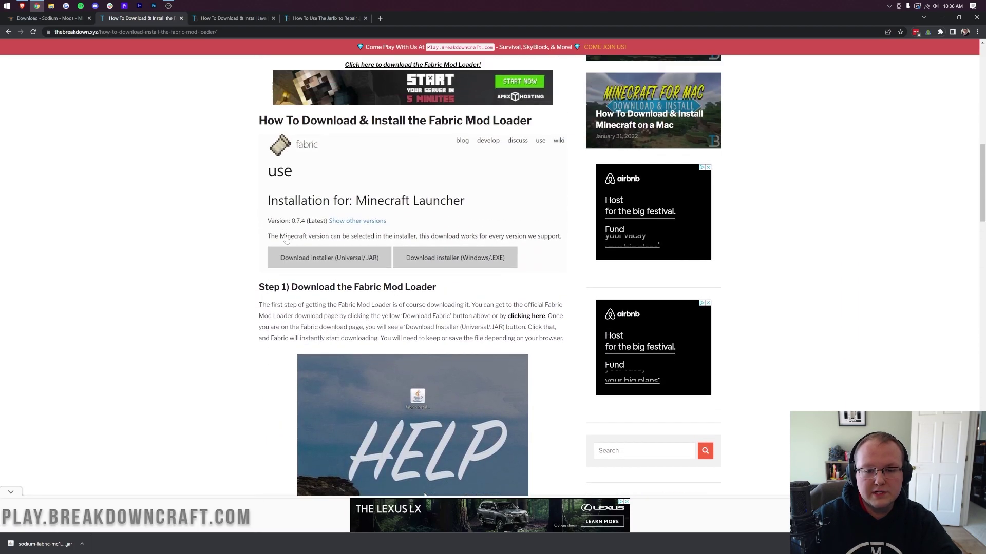
scroll(288, 241, "up", 1)
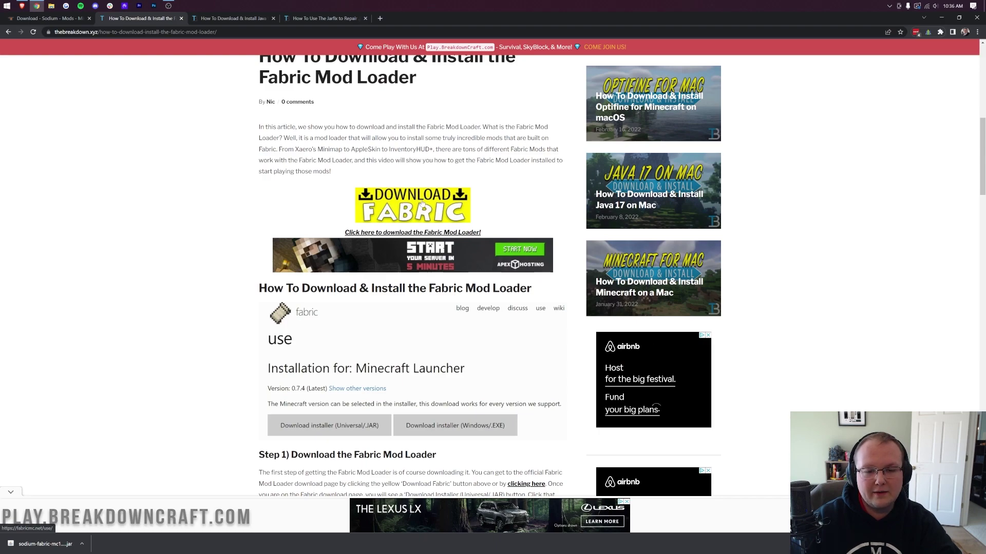
left_click(420, 205)
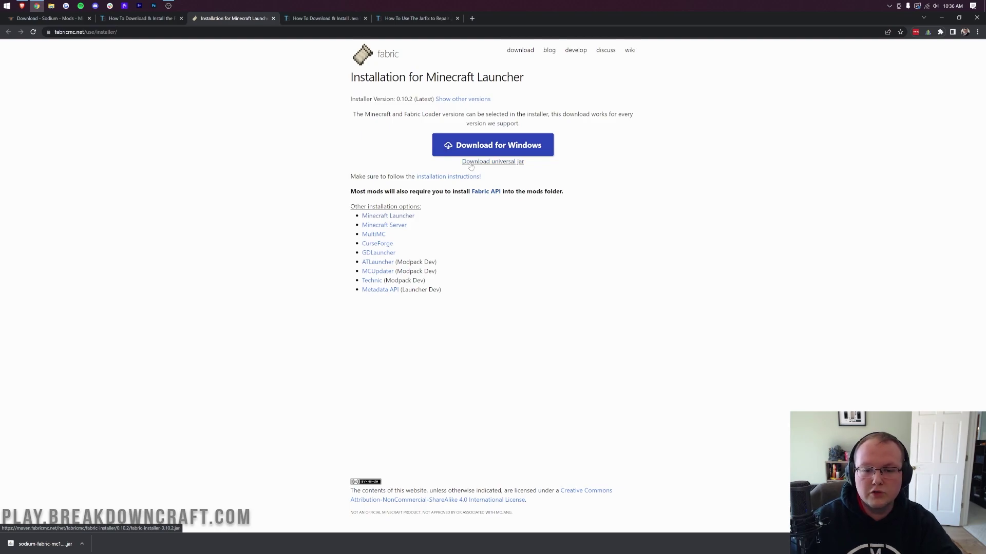
left_click(492, 162)
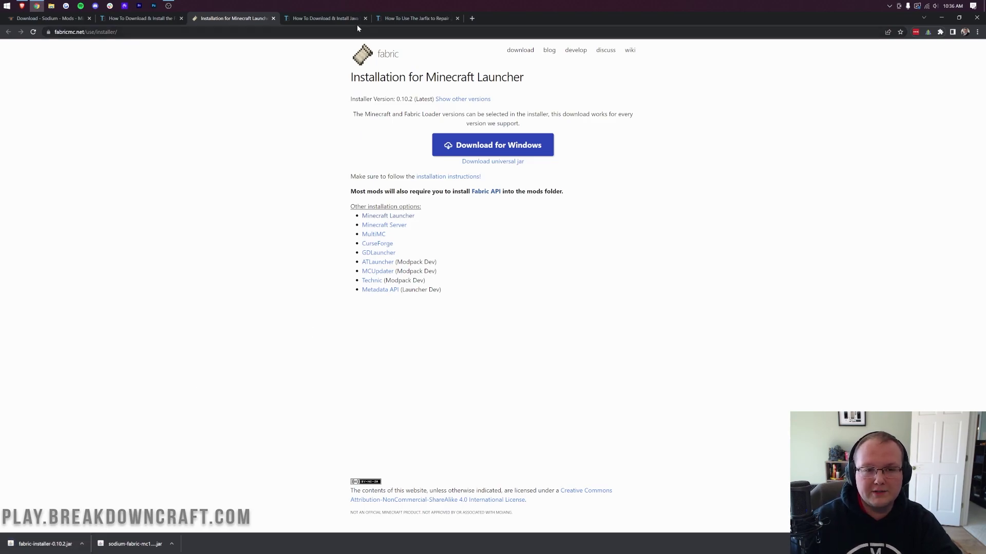
- Find the Downloads folder through a system search and move the downloaded Fabric installer and Sodium files onto the desktop
left_click(328, 19)
left_click(946, 20)
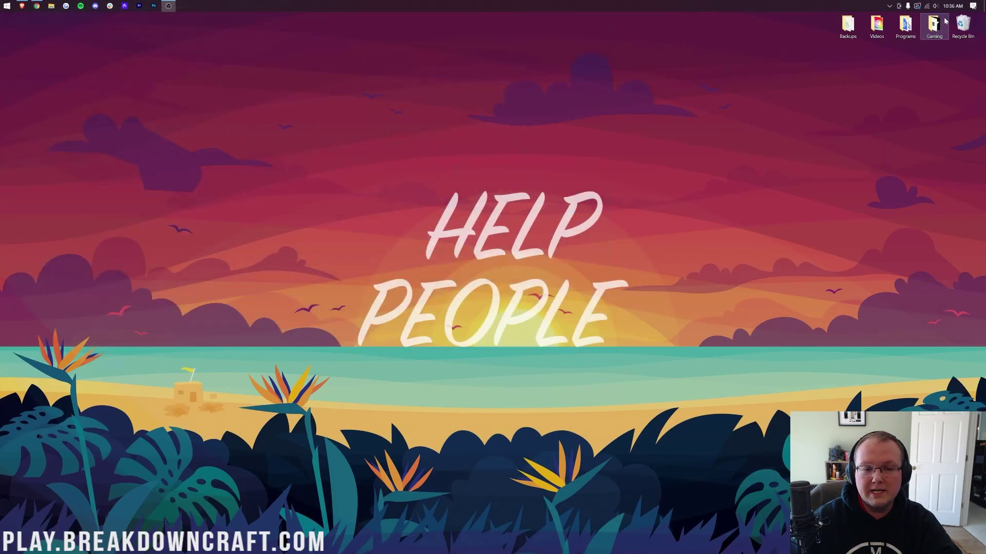
left_click(1, 3)
type("down")
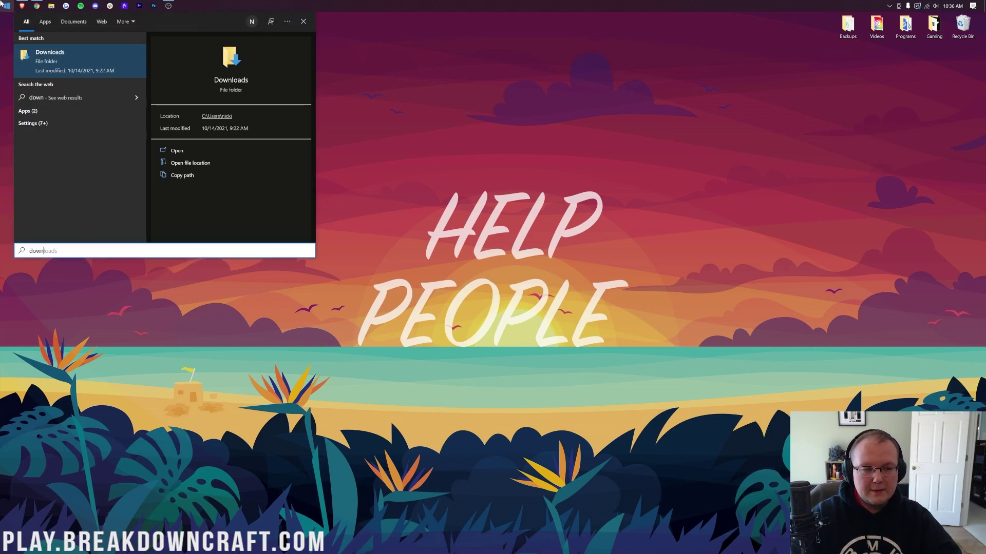
left_click(69, 66)
left_click_drag(395, 239, 446, 66)
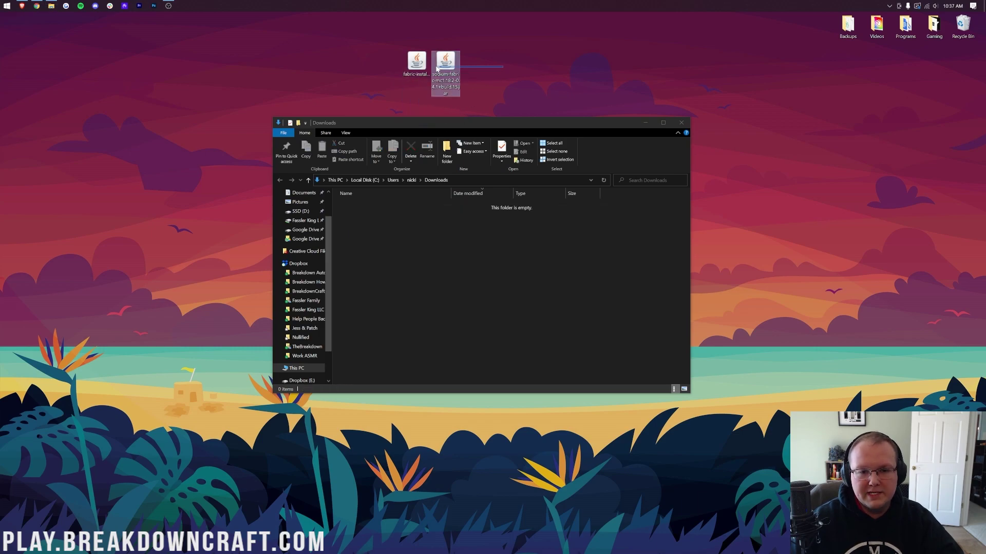
left_click(681, 123)
- Open the Fabric installer jar with Java(TM) Platform SE binary and close it without installing
left_click(422, 81)
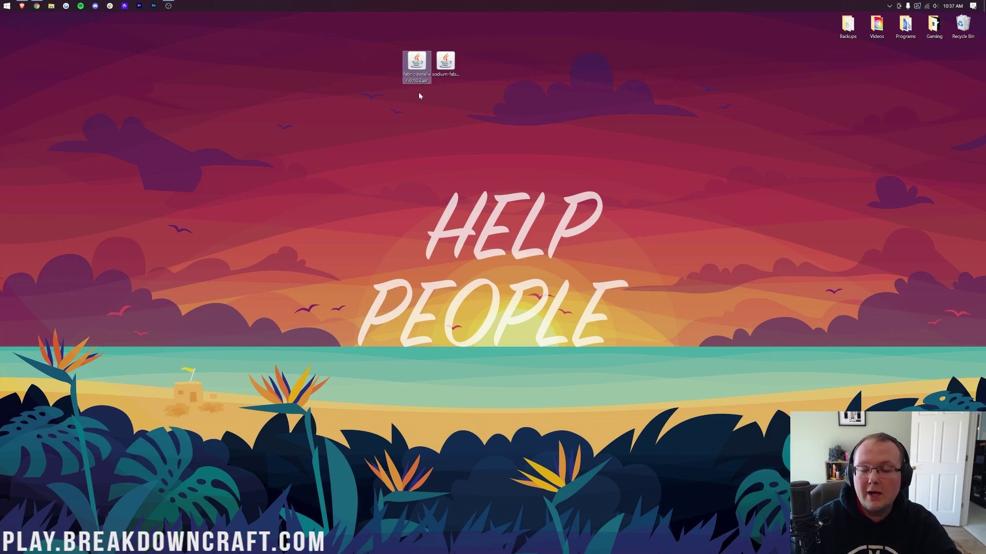
right_click(415, 61)
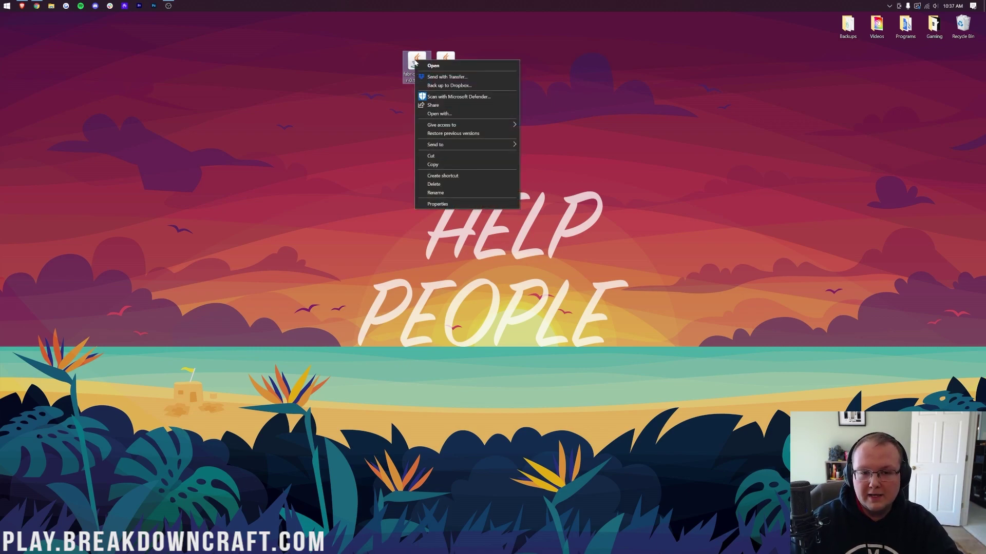
left_click(437, 114)
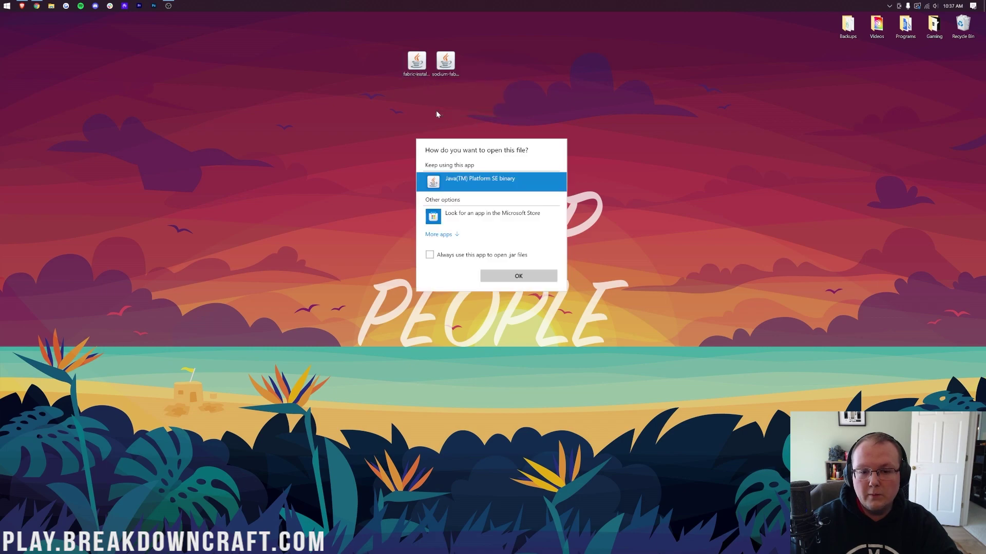
left_click(519, 277)
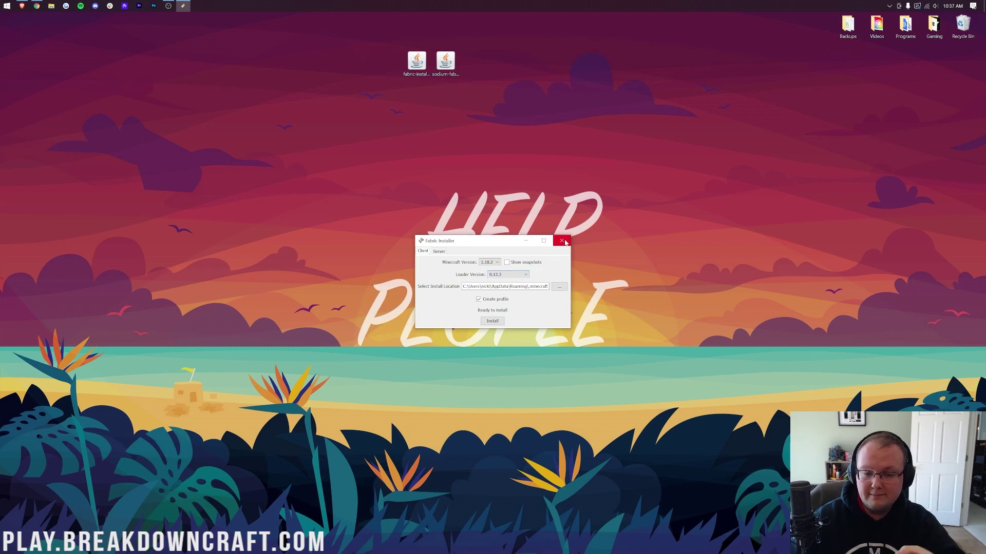
left_click(561, 241)
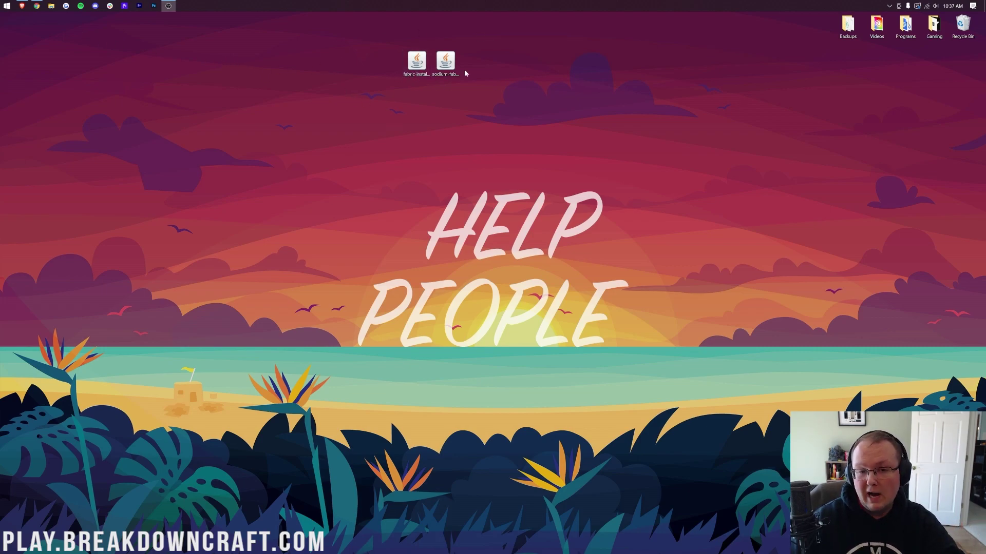
- Switch to the browser and look over the Java 17 installation guide and the Jarfix repair guide
left_click(37, 6)
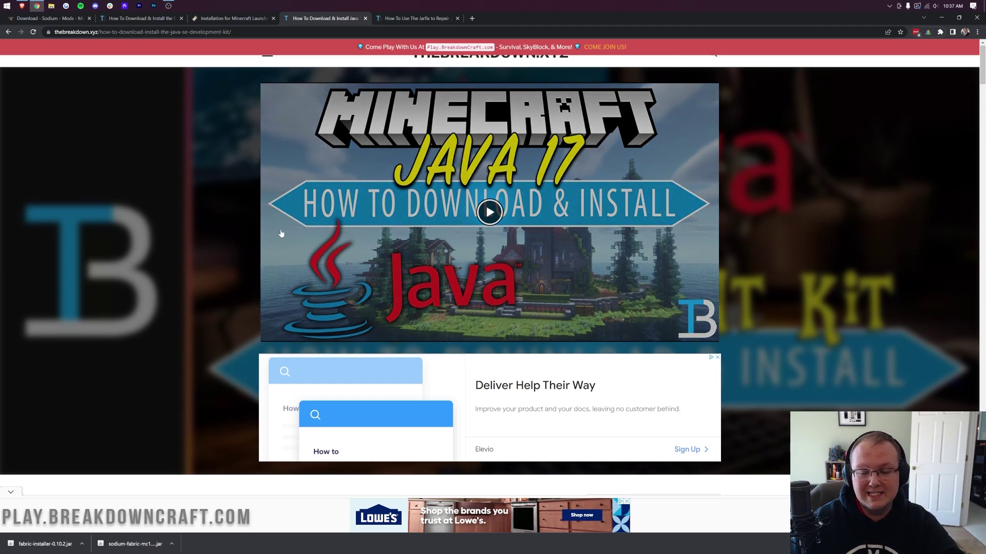
scroll(281, 234, "down", 15)
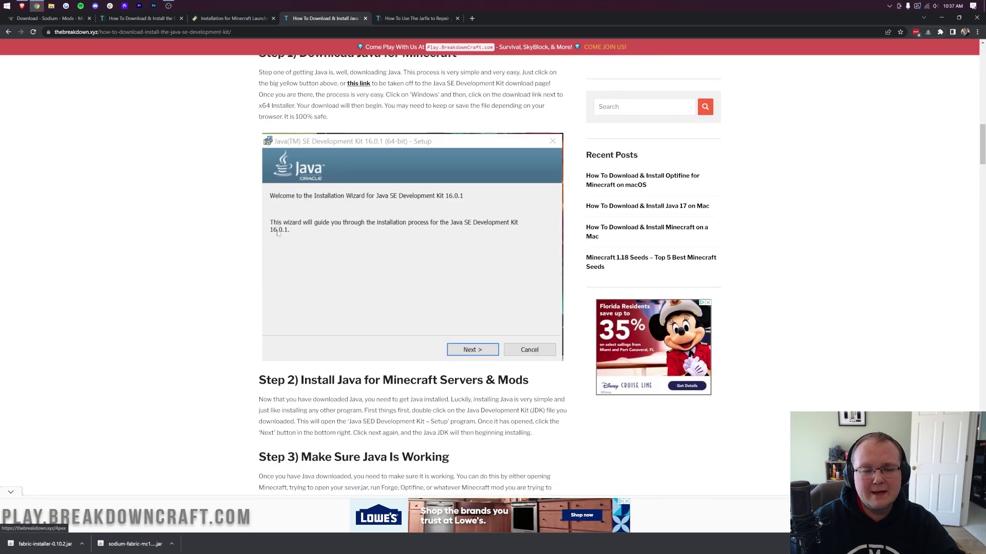
scroll(277, 233, "down", 5)
scroll(288, 232, "up", 20)
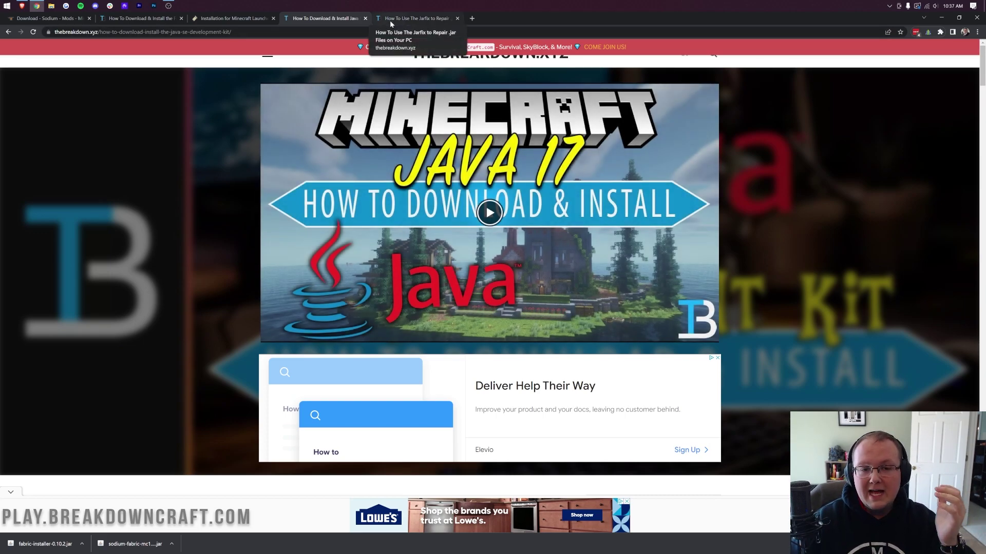
left_click(390, 20)
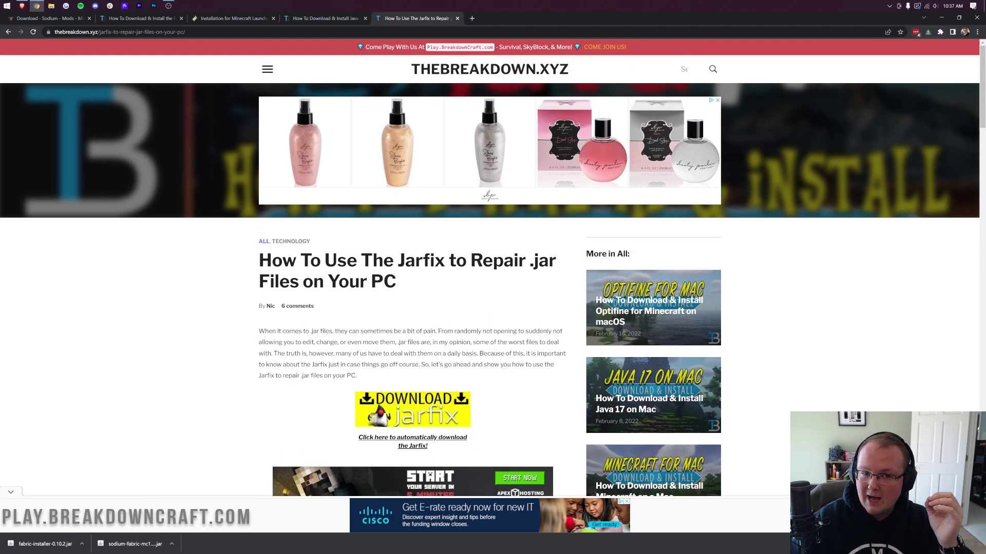
left_click(323, 20)
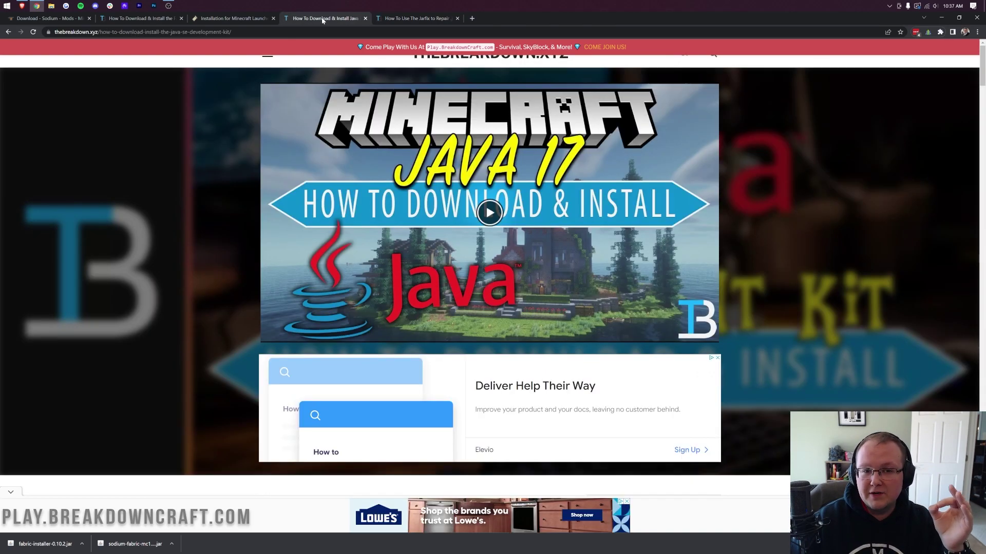
- Look at the Jarfix repair guide, return to the desktop and open the Fabric installer jar with Java(TM) Platform SE binary
left_click(415, 17)
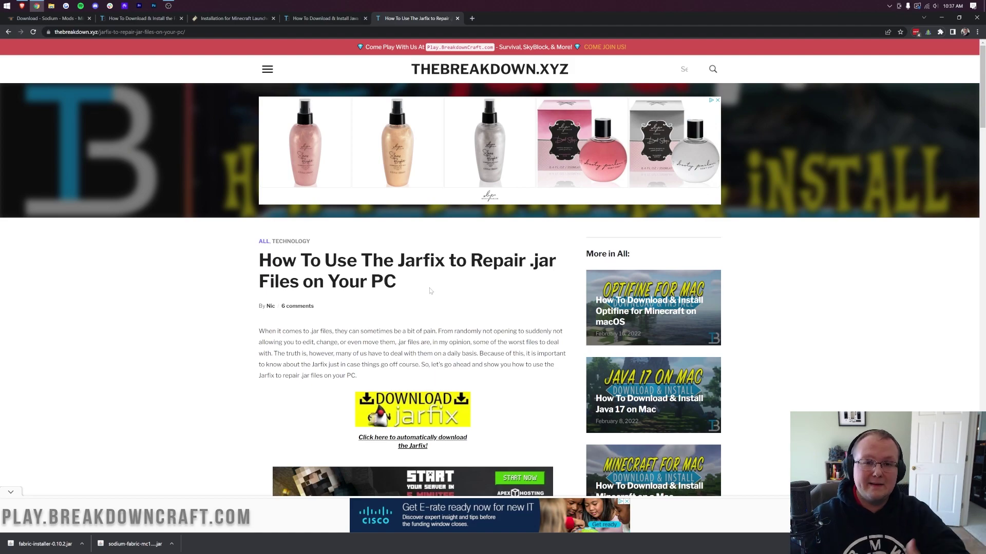
left_click(940, 17)
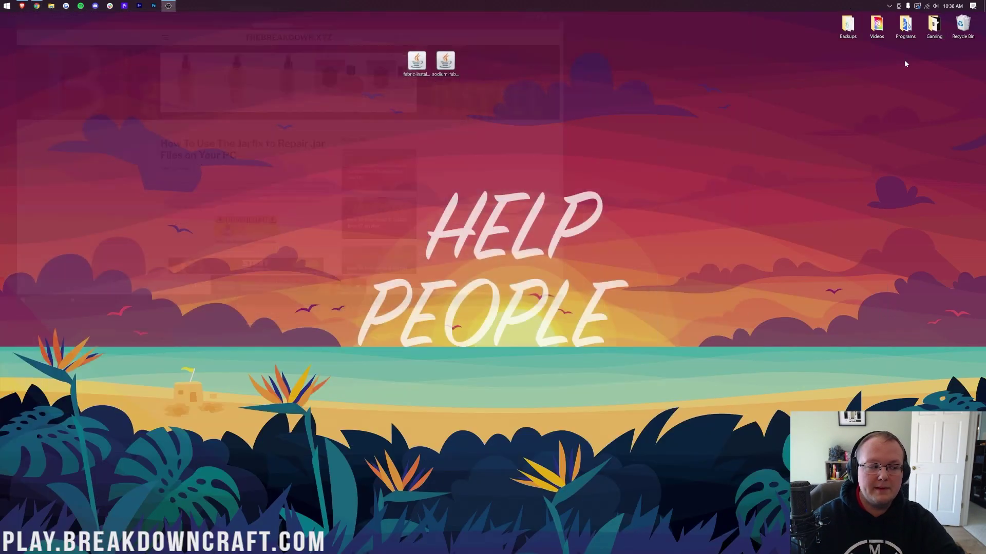
right_click(417, 64)
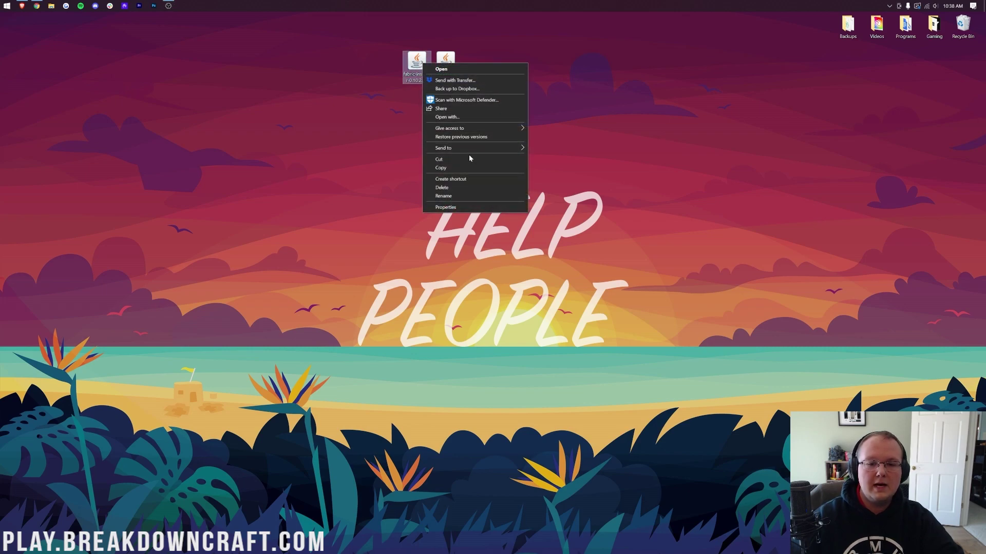
left_click(461, 121)
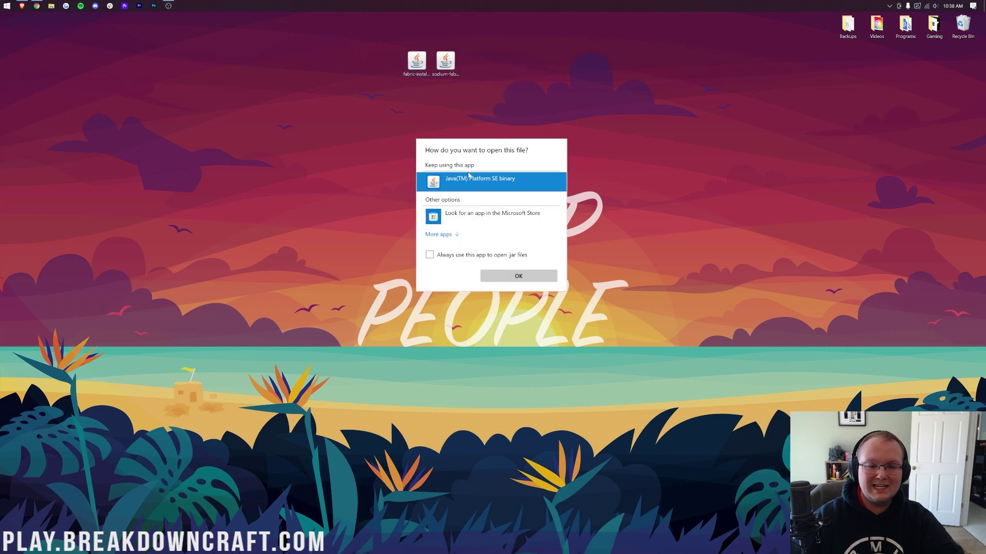
left_click(506, 274)
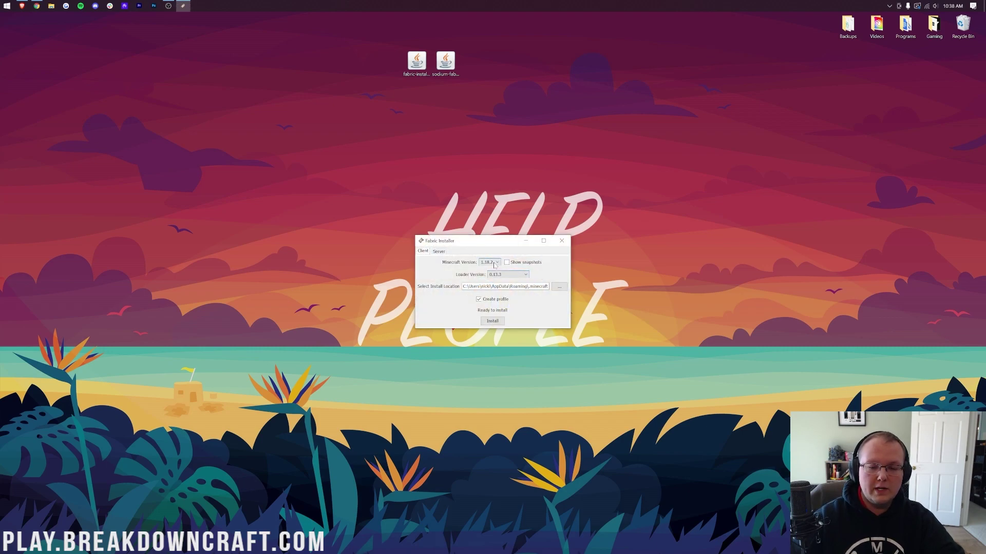
- Install the Fabric client for Minecraft 1.18.2 with loader version 0.13.3 and close the installer
left_click(494, 263)
left_click(495, 269)
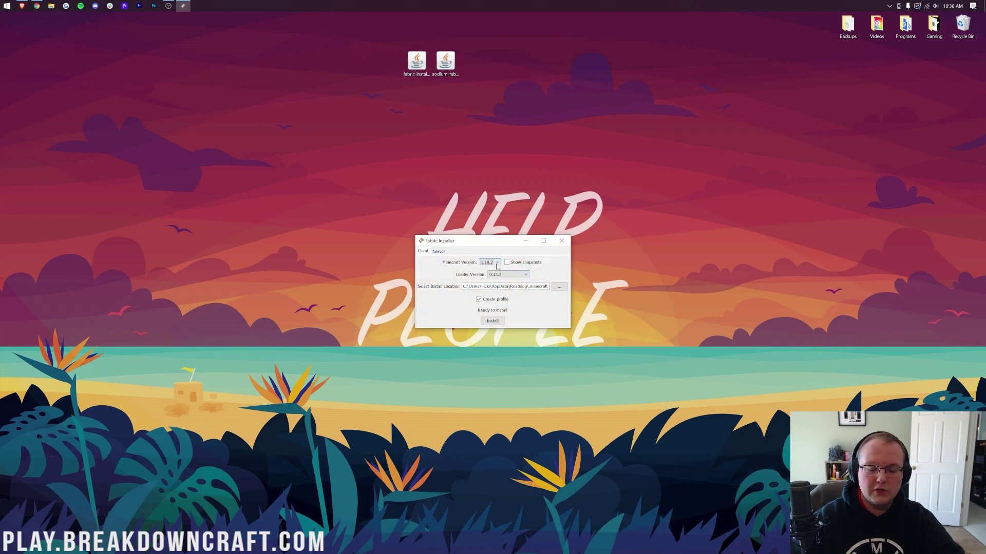
left_click(492, 321)
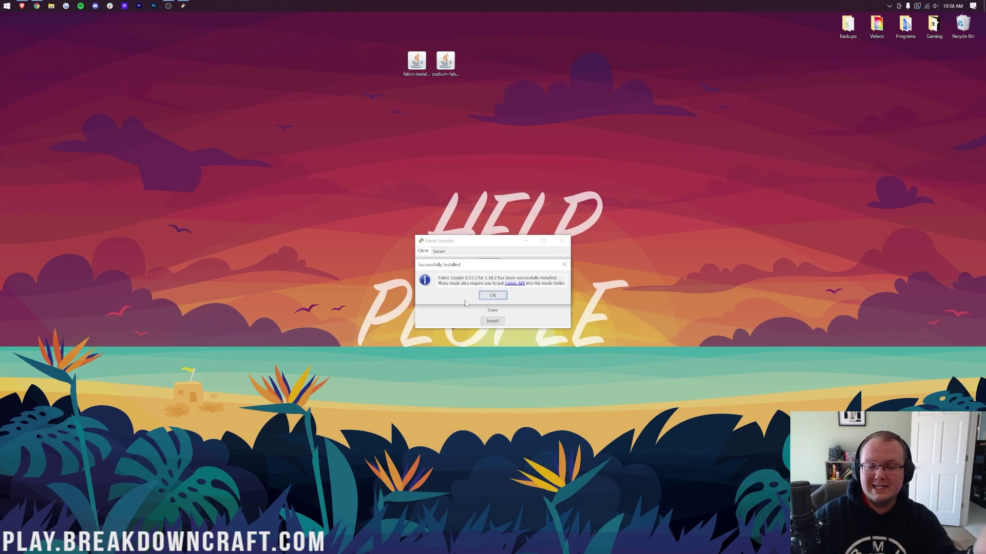
left_click(493, 295)
left_click(566, 241)
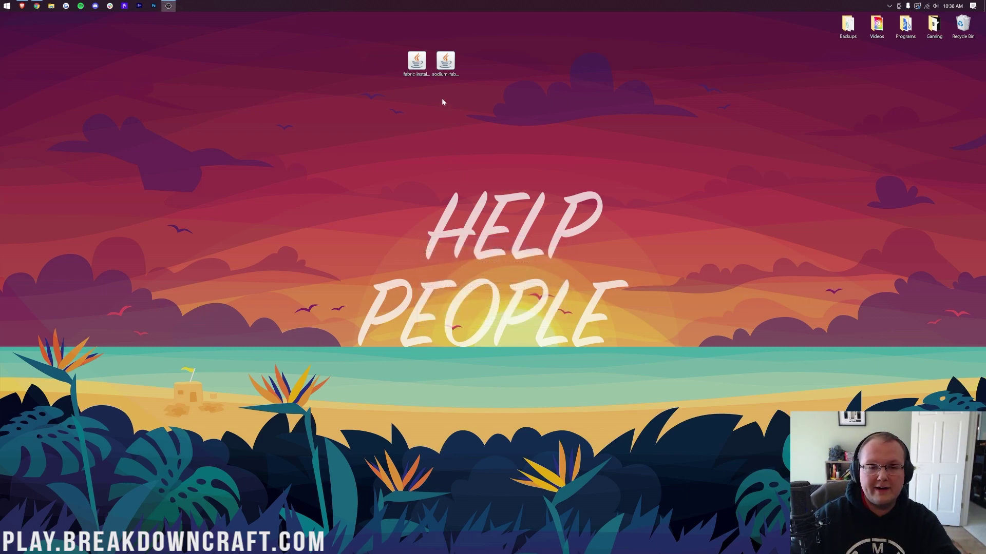
- Move the Fabric installer from the desktop to the Recycle Bin and open the Minecraft Launcher
left_click_drag(416, 61, 956, 27)
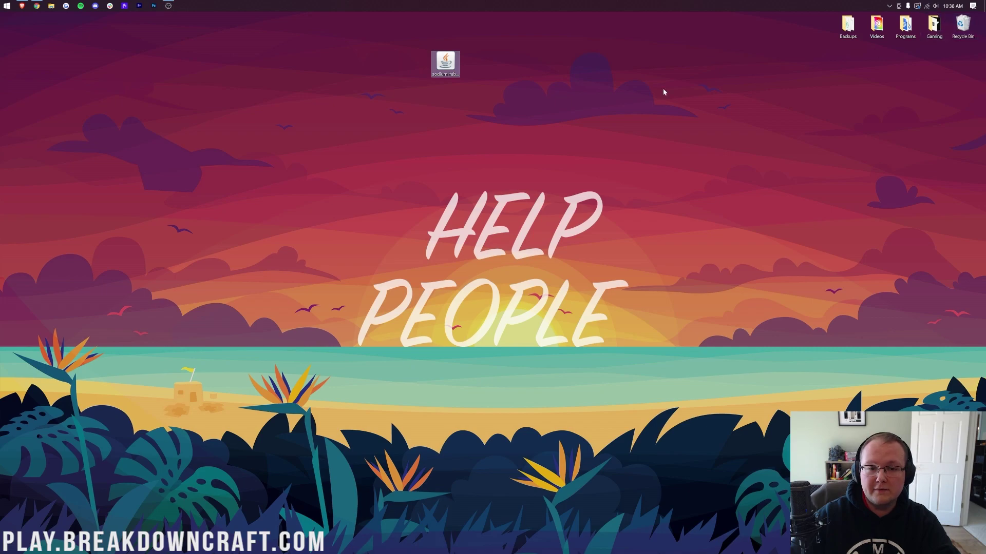
left_click(445, 61)
key("super")
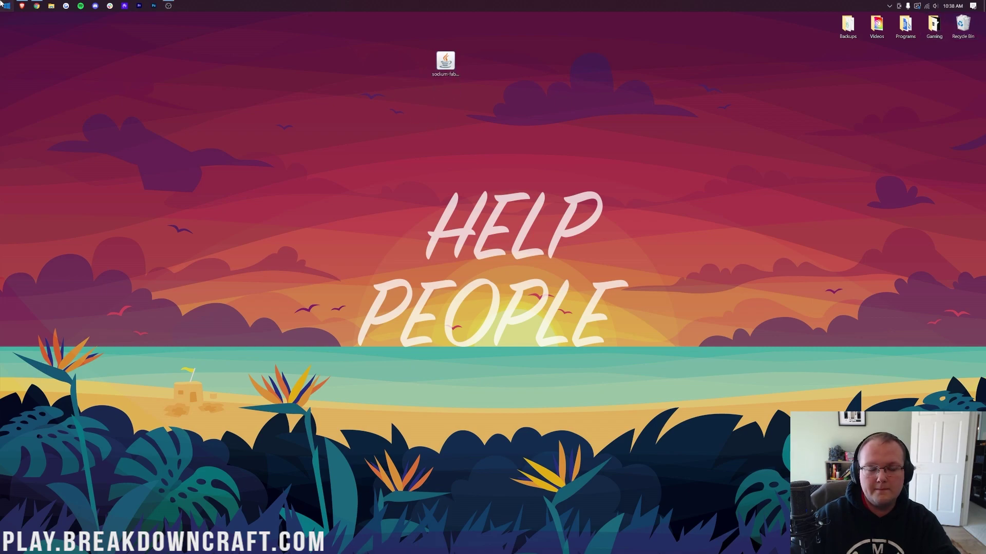
key("super")
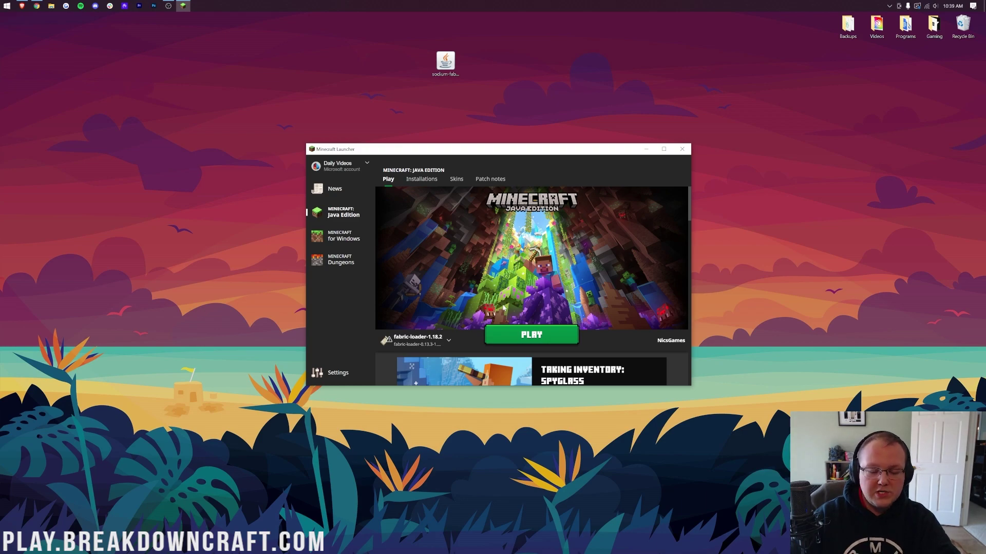
- Check the launcher's version choices for fabric-loader-1.18.2 and make sure Modded versions are shown in the installations list
mouse_move(413, 341)
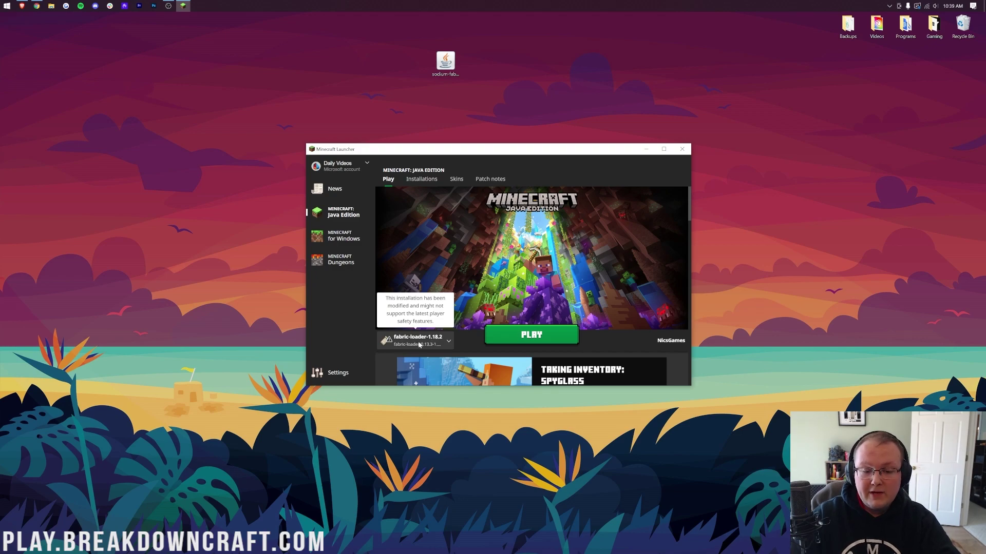
left_click(448, 347)
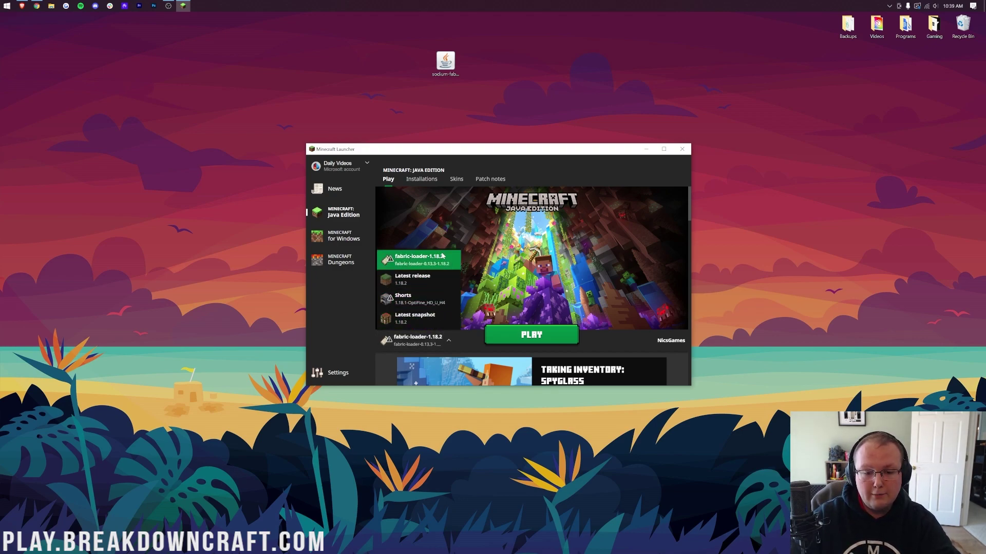
left_click(420, 186)
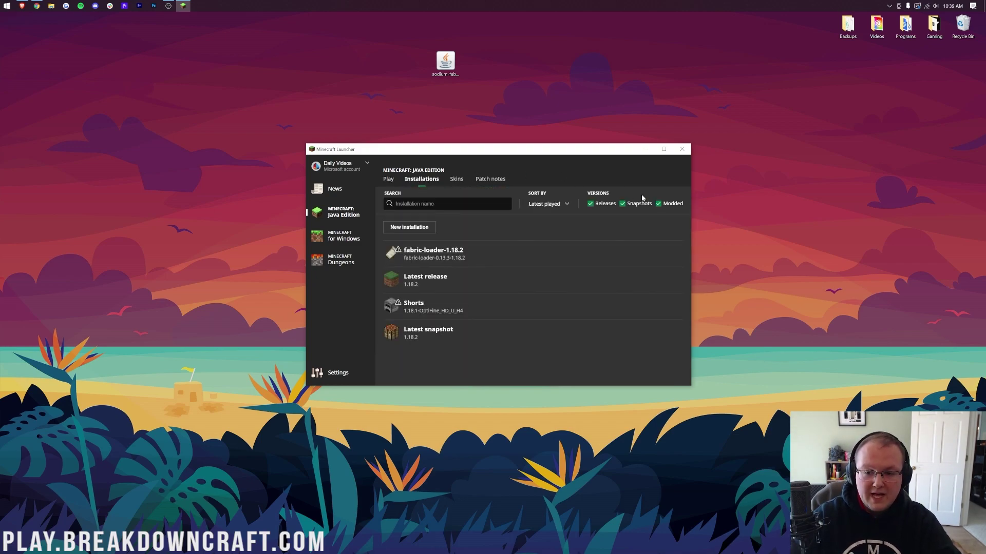
left_click(659, 204)
left_click(659, 204)
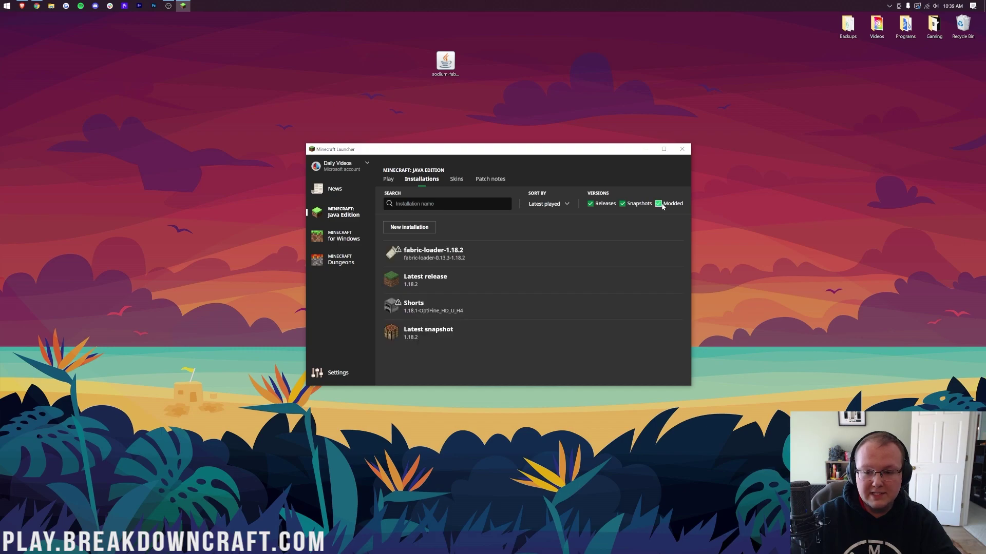
left_click(660, 205)
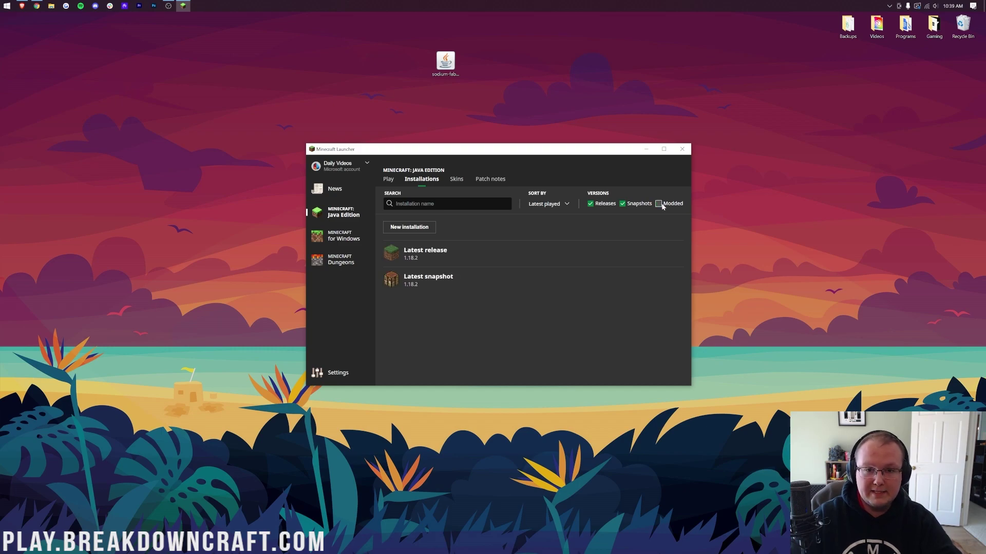
left_click(659, 204)
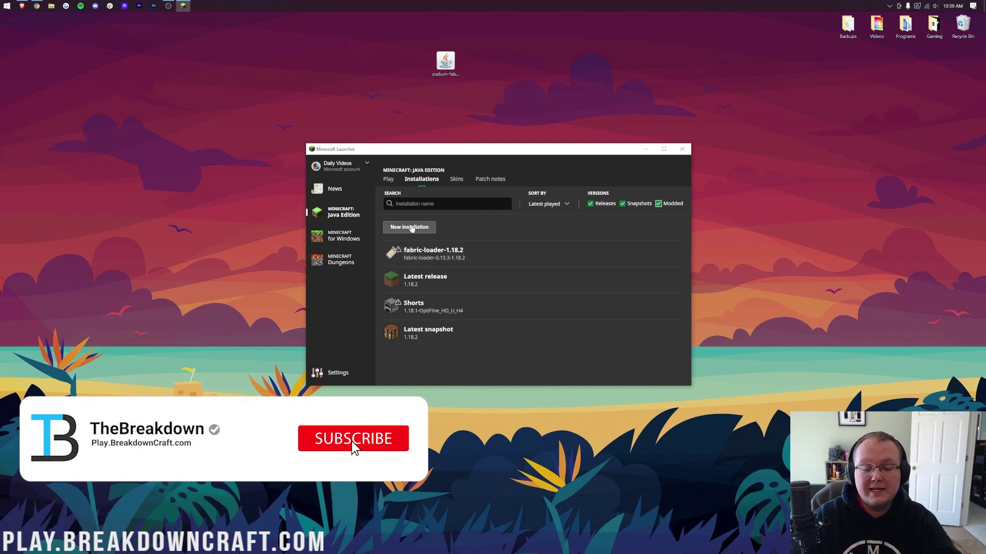
- Create an installation named Play.BreakdownCraft.com using version release fabric-loader-0.13.3-1.18.2 at 1920x1080 resolution
left_click(409, 227)
type("Pla")
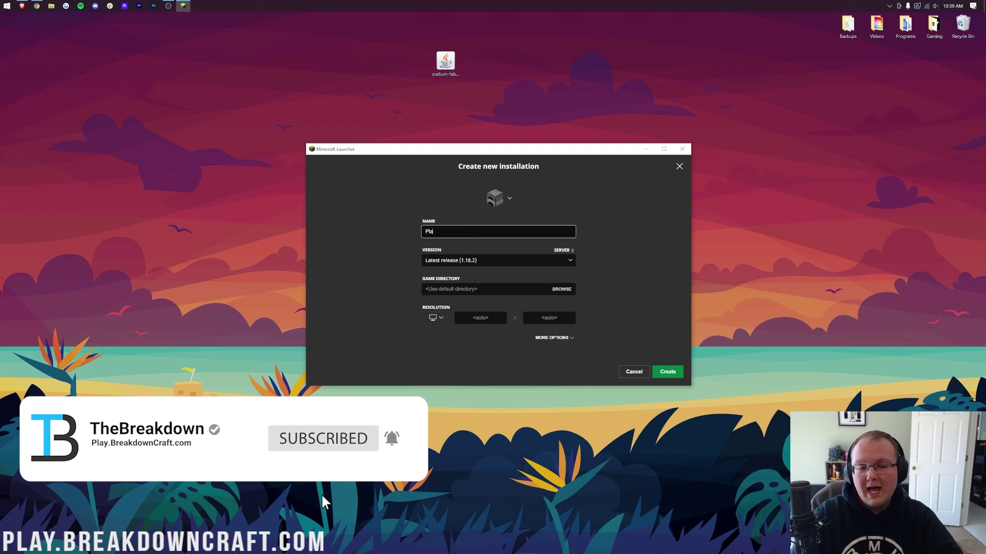
type("y.BreakdownCraft.com")
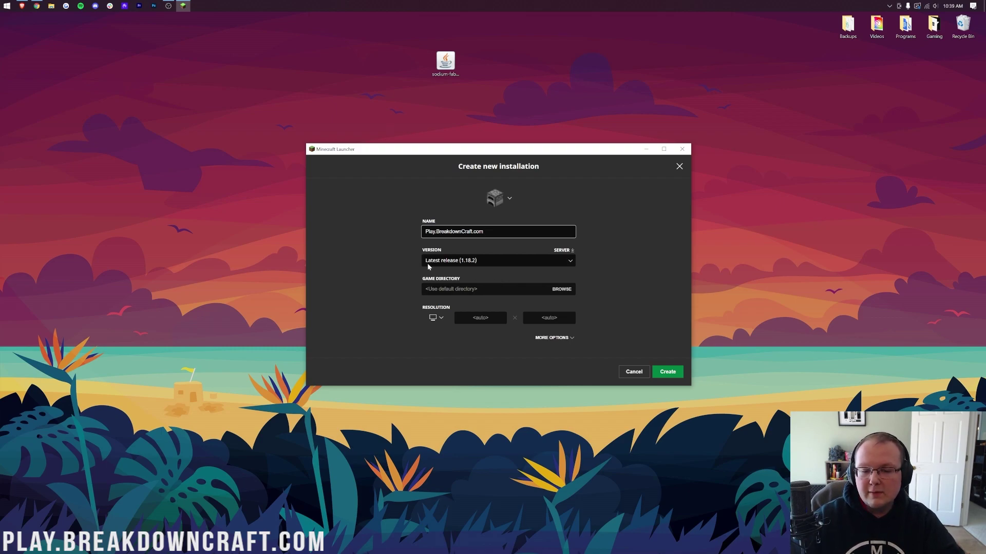
left_click(495, 262)
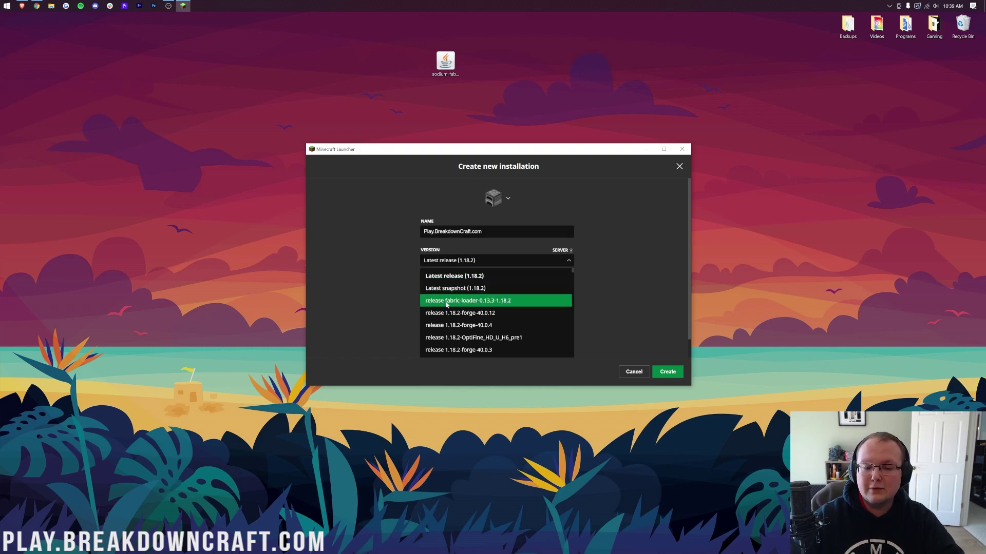
left_click(510, 303)
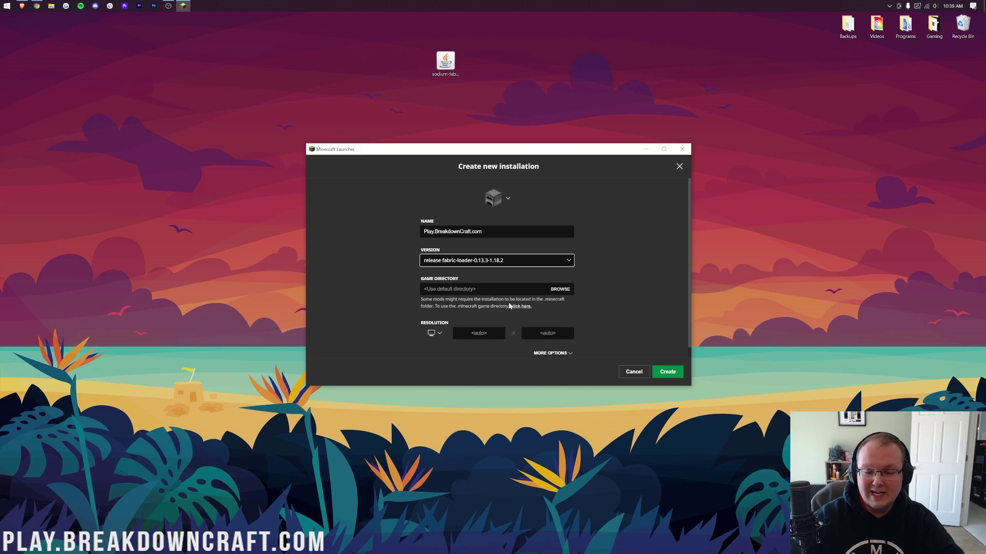
left_click(434, 333)
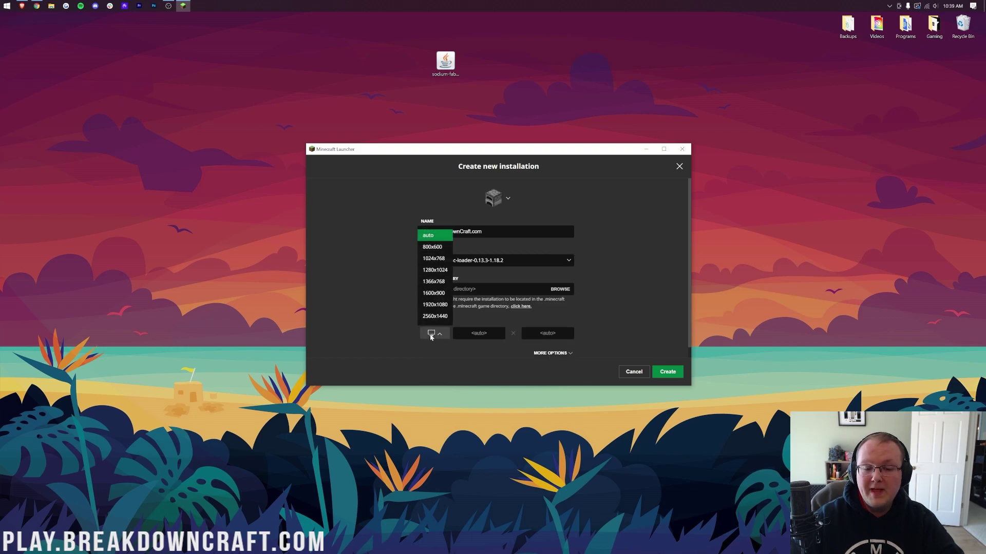
left_click(434, 305)
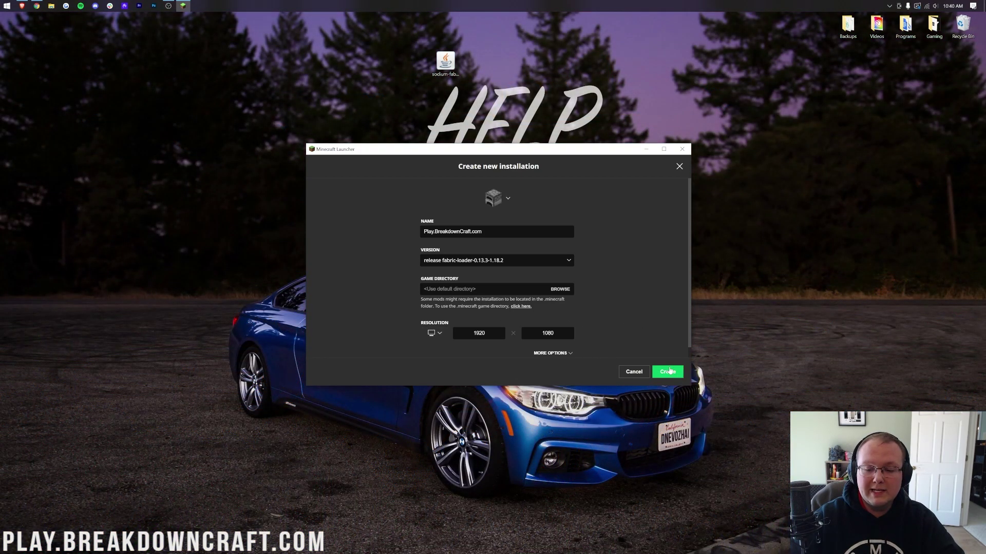
left_click(668, 371)
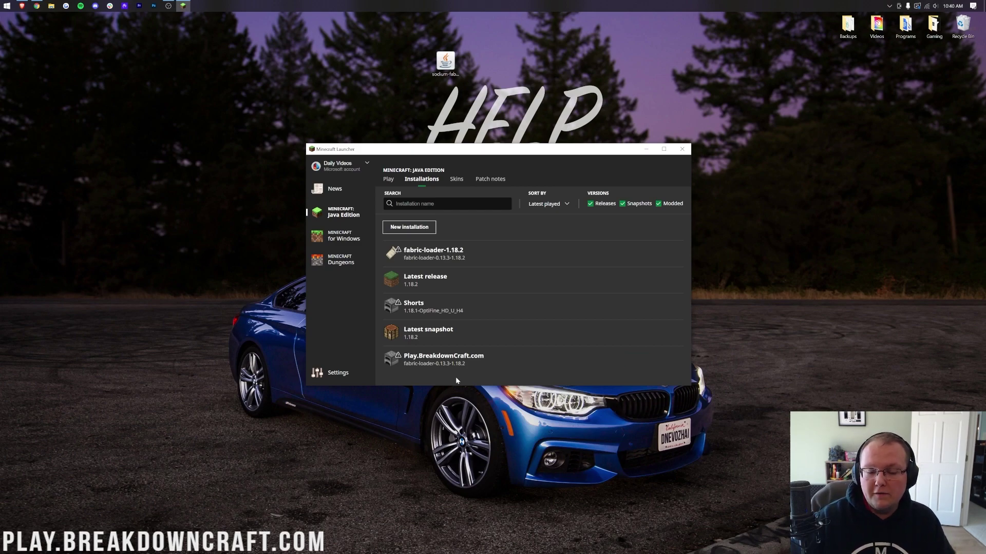
- Look over the Fabric installations, view the game folder of the Play.BreakdownCraft.com installation and close it
mouse_move(638, 256)
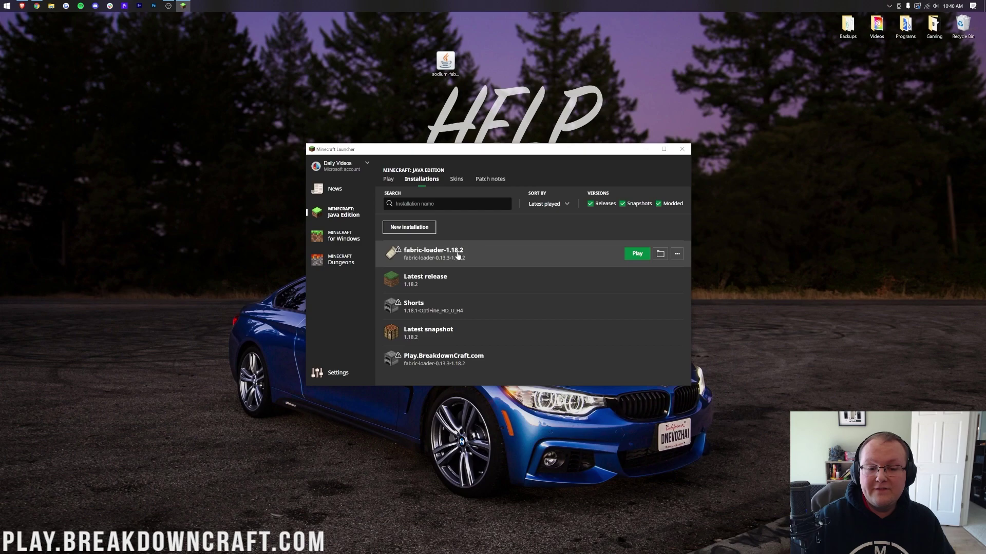
mouse_move(413, 254)
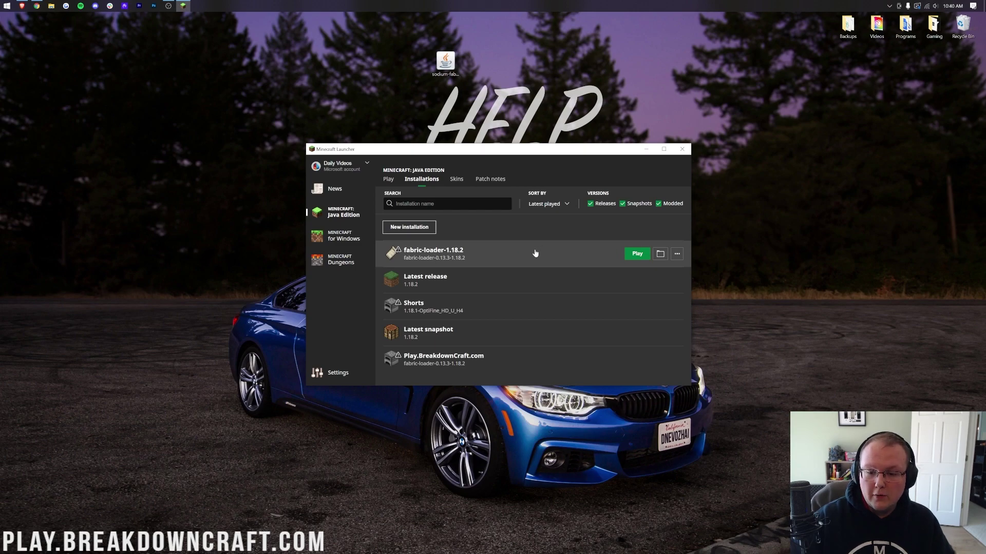
mouse_move(416, 366)
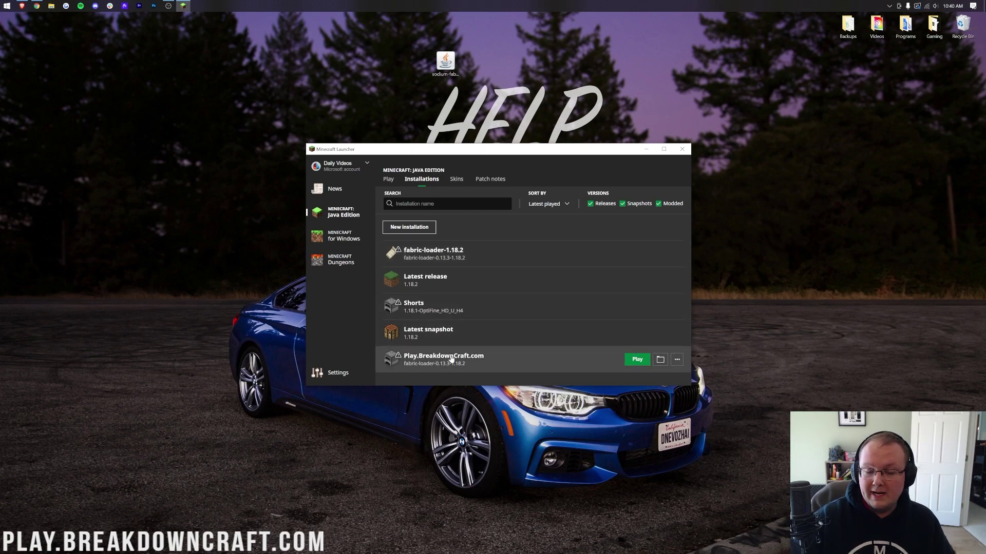
left_click(388, 180)
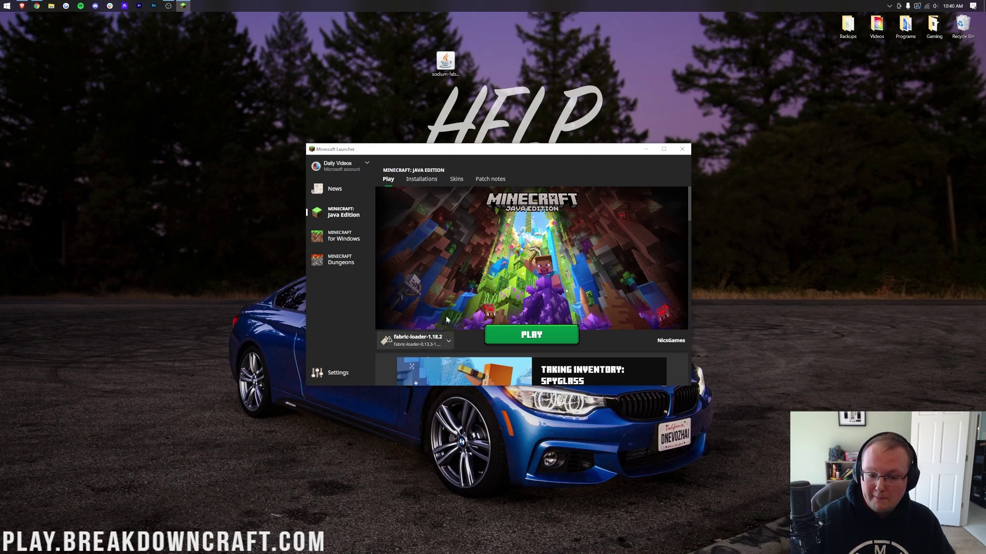
left_click(423, 186)
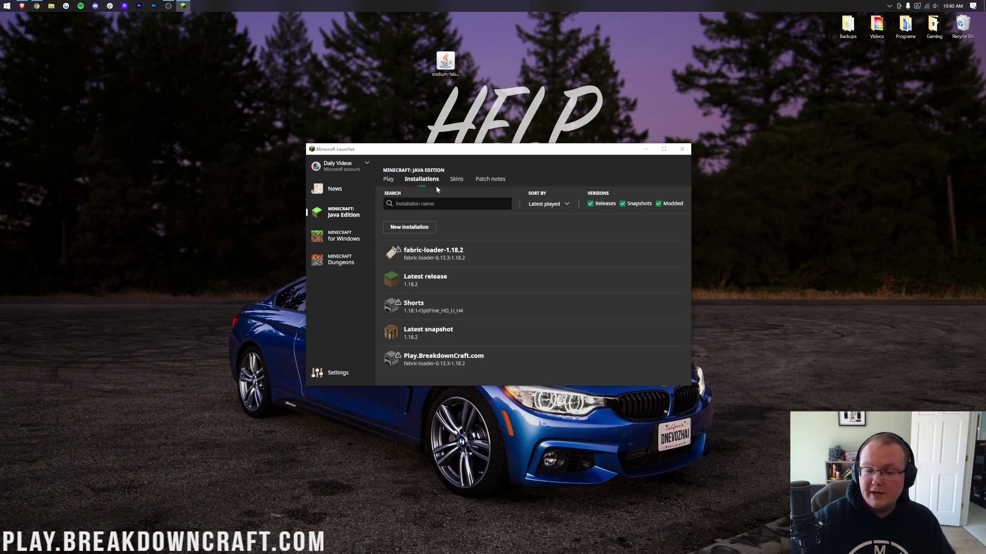
mouse_move(628, 359)
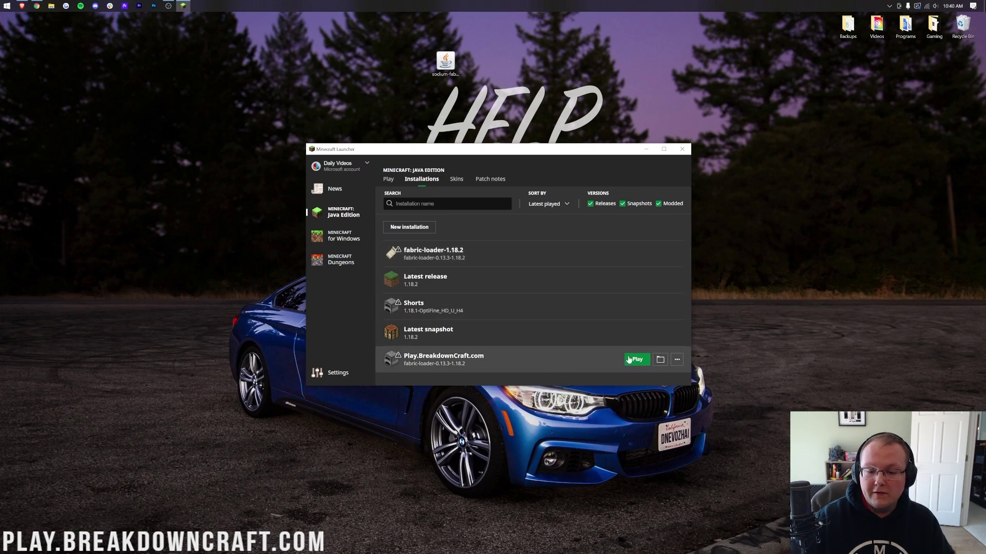
left_click(661, 359)
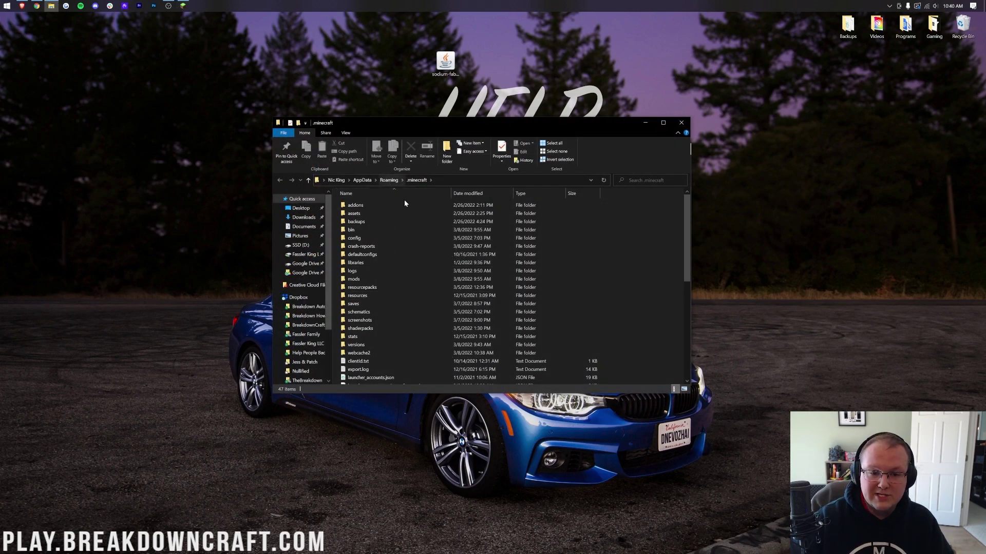
left_click(681, 124)
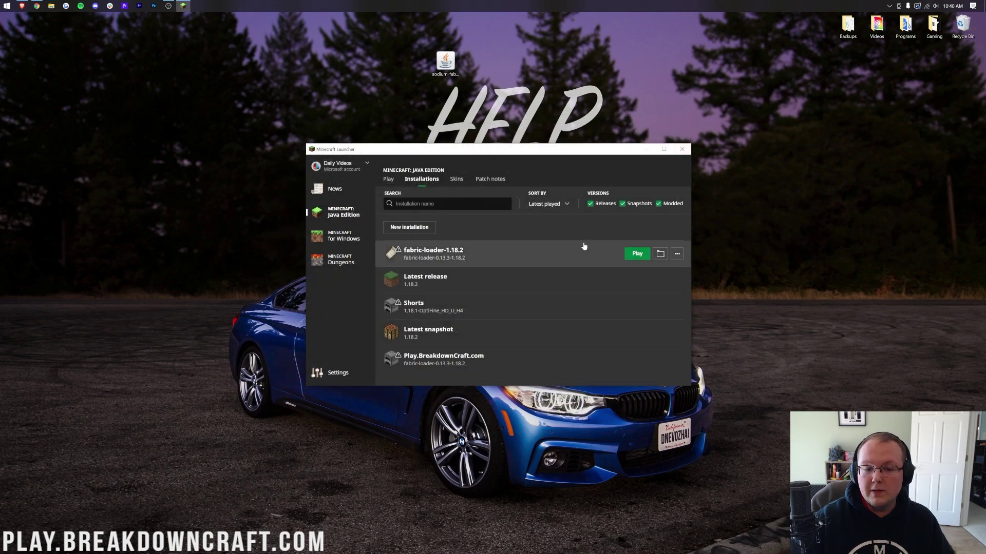
- Open the game folder of the fabric-loader-1.18.2 installation and delete its mods folder
left_click(660, 254)
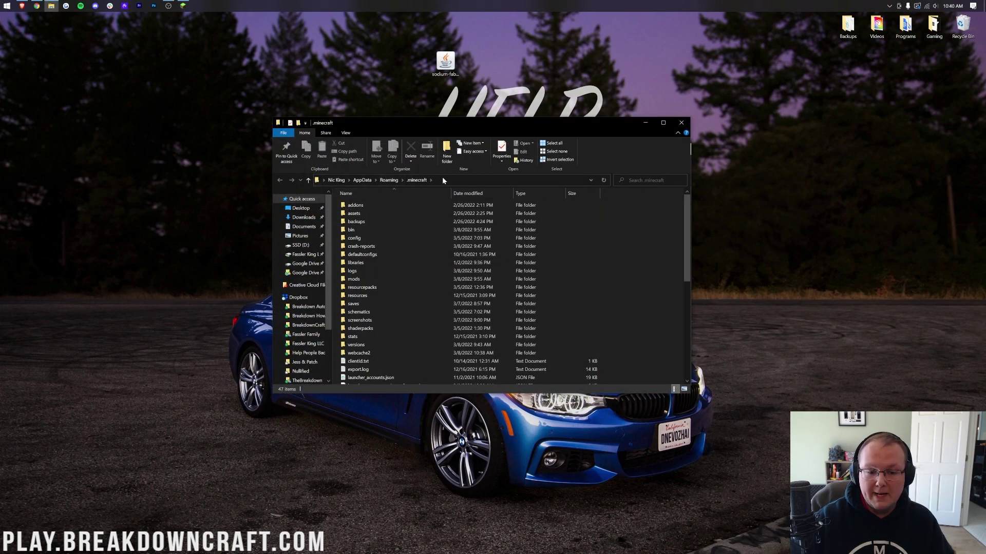
right_click(356, 279)
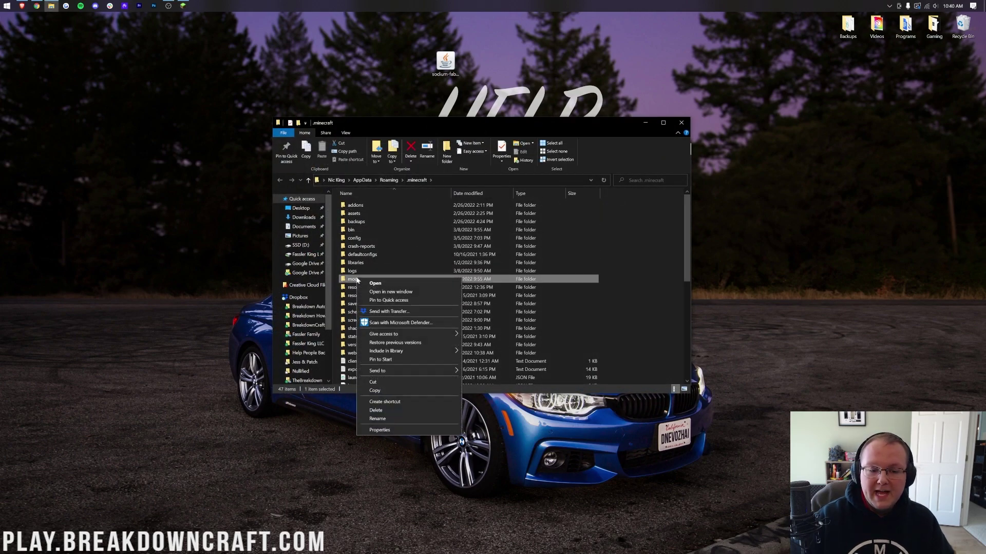
left_click(376, 410)
key("Return")
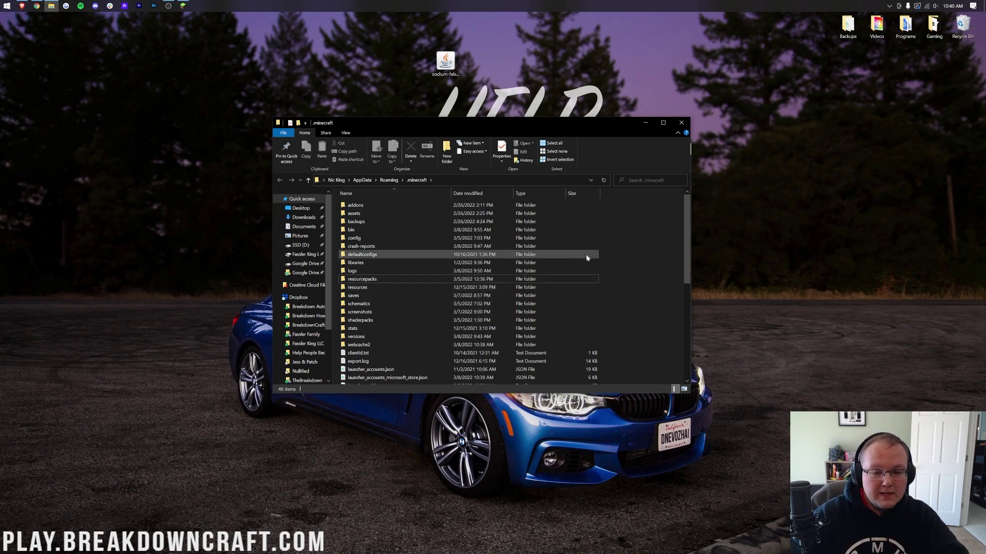
- Create a new folder named mods inside the .minecraft folder
right_click(608, 228)
mouse_move(637, 332)
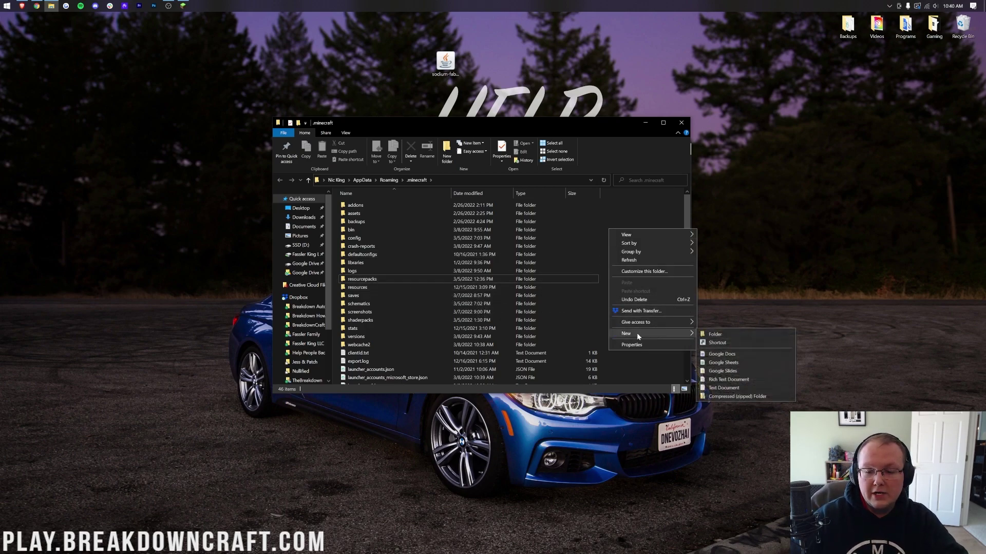
left_click(705, 334)
type("mods")
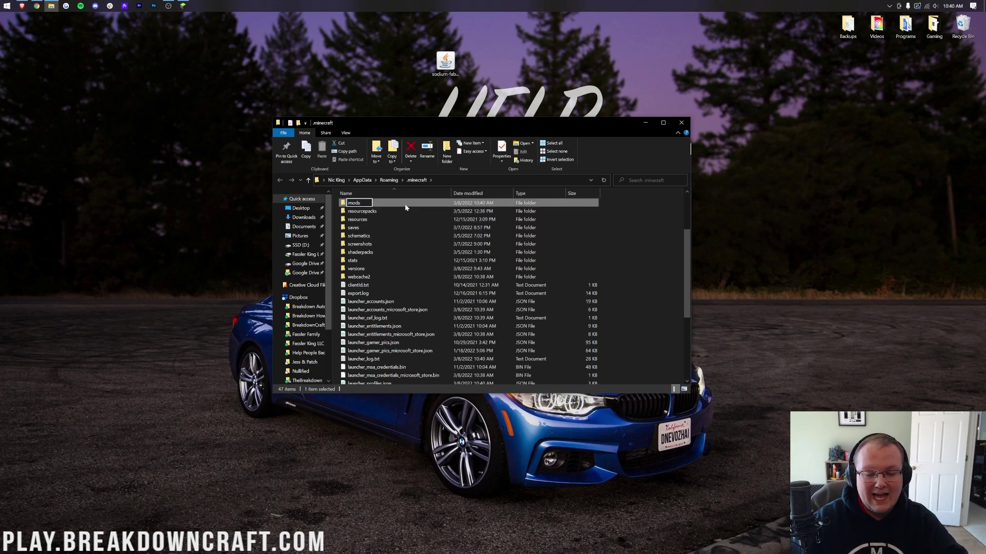
key("Return")
- Move the sodium-fabric jar file from the desktop into the new mods folder and close the folder window
double_click(375, 202)
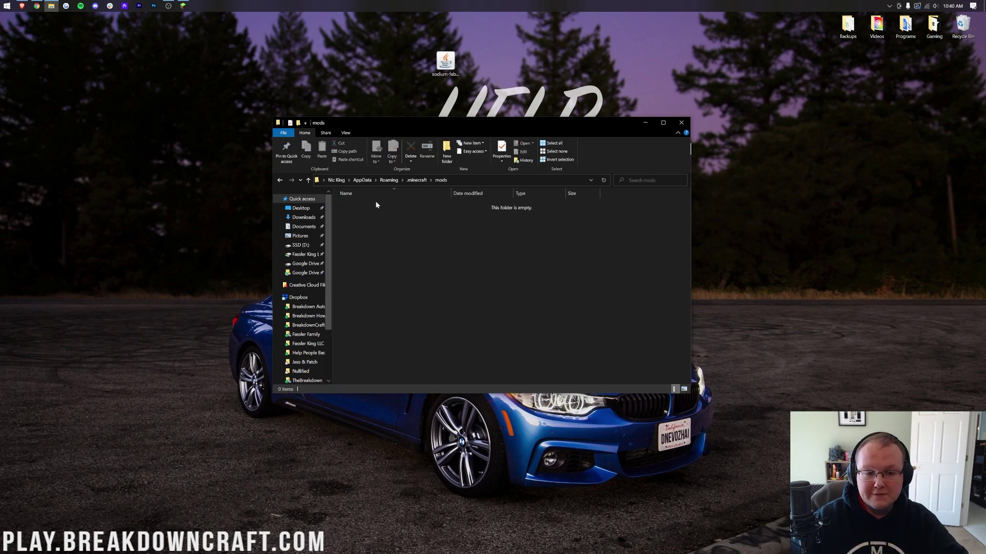
left_click_drag(445, 62, 411, 241)
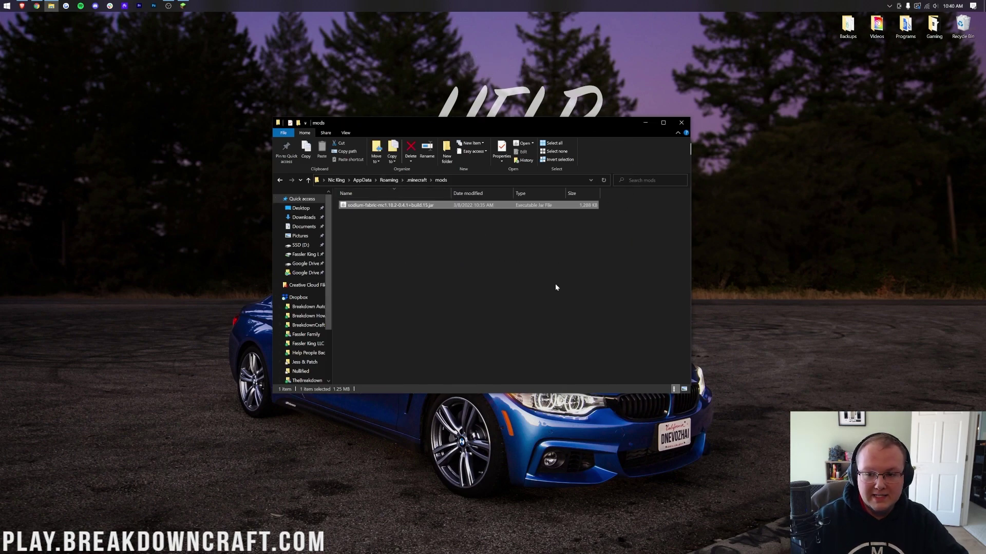
left_click(681, 122)
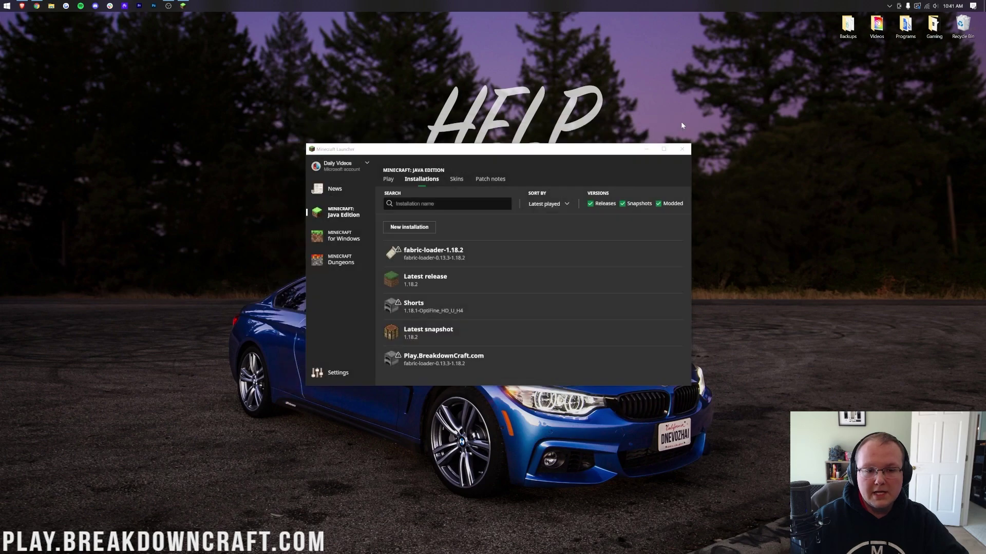
- Launch the Play.BreakdownCraft.com installation with fabric-loader-0.13.3-1.18.2, accepting the modified-installation warning
mouse_move(457, 368)
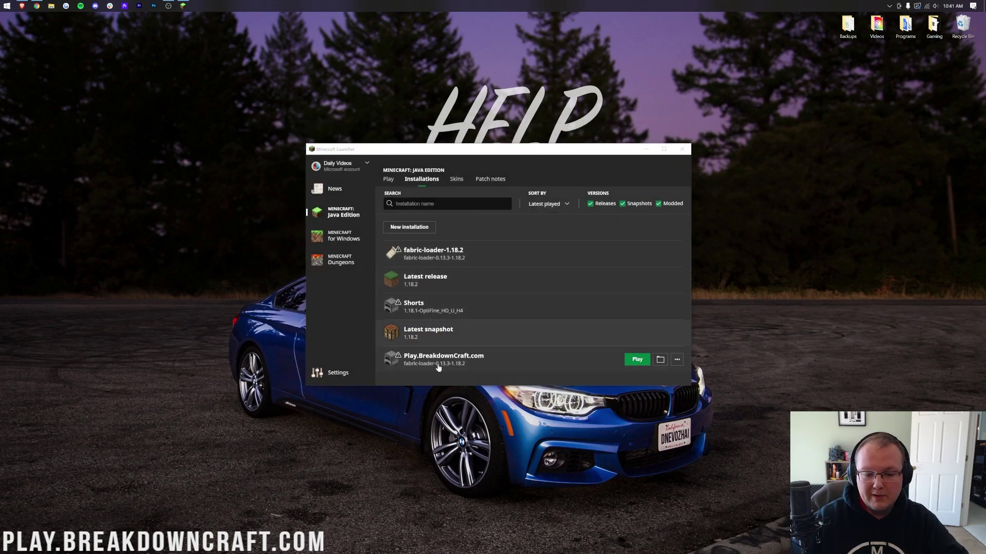
left_click(628, 361)
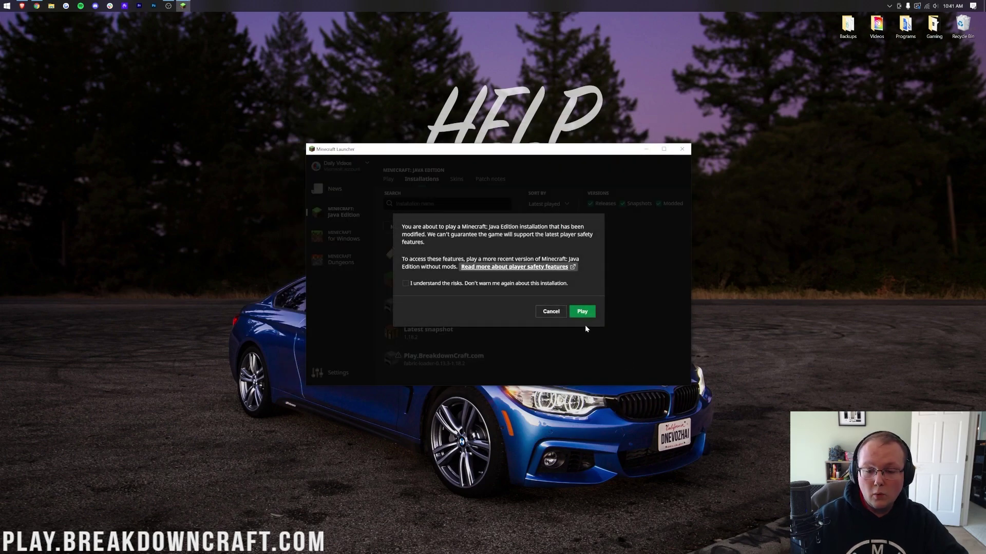
left_click(583, 311)
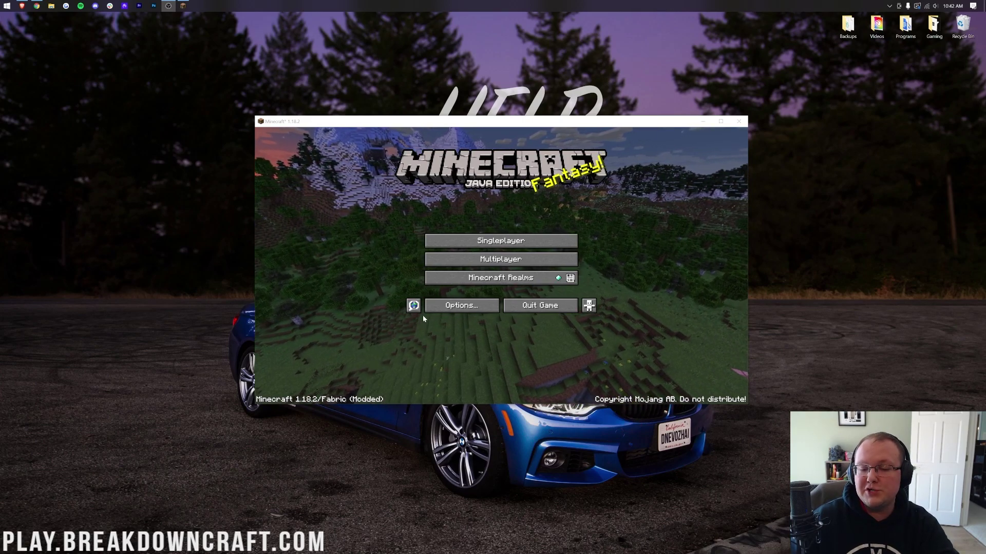
- Examine Sodium's General, Quality, Performance and Advanced video settings in the game options
left_click(436, 308)
left_click(446, 231)
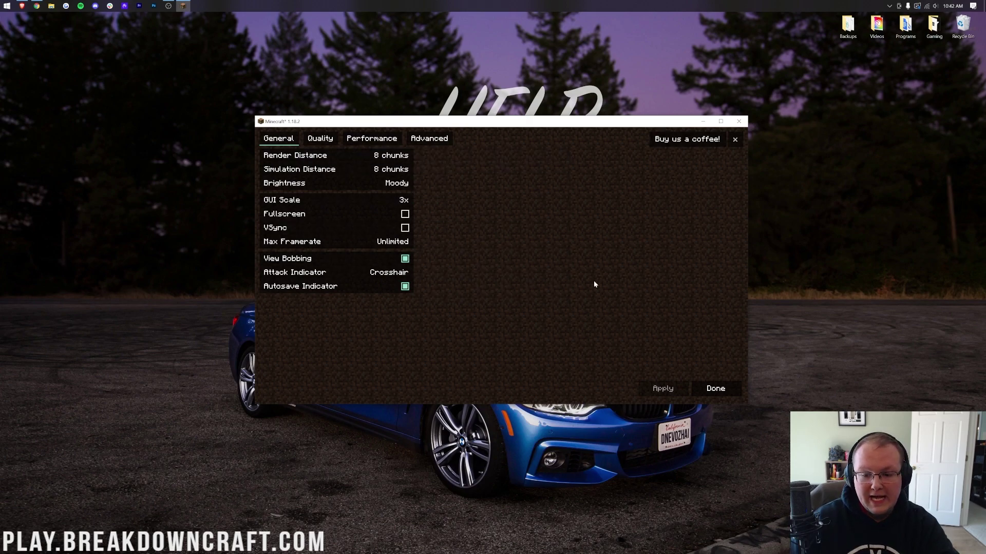
left_click(332, 136)
left_click(372, 138)
left_click(441, 144)
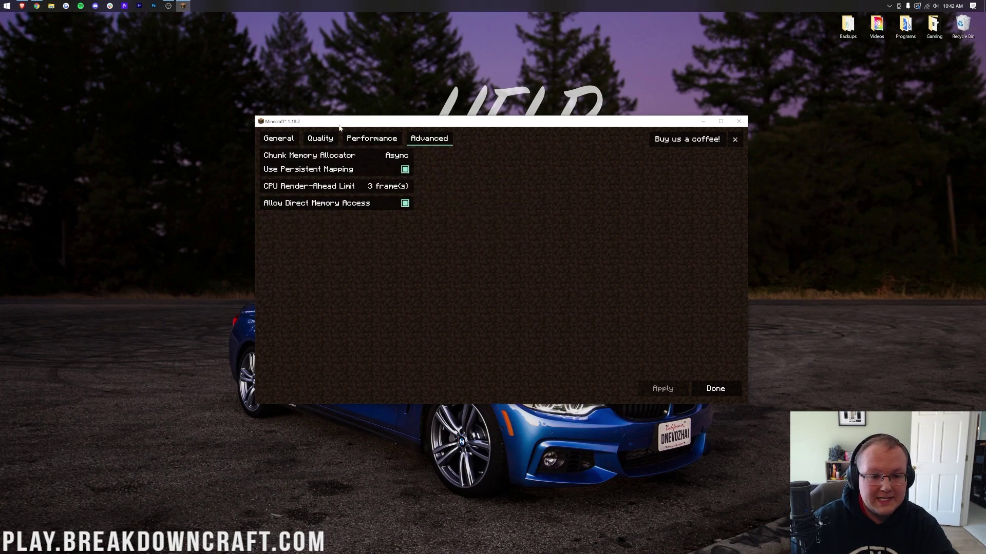
left_click(345, 140)
left_click(328, 141)
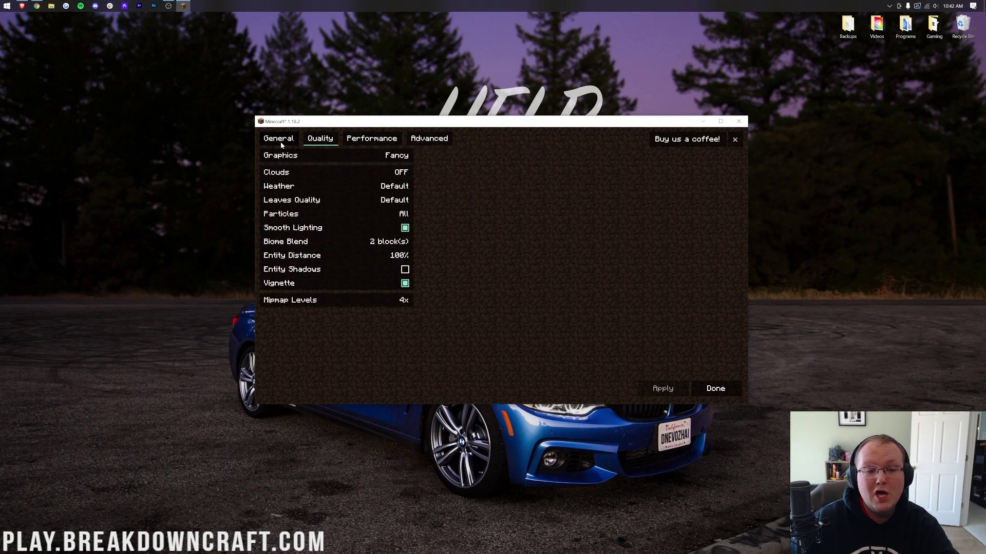
left_click(280, 142)
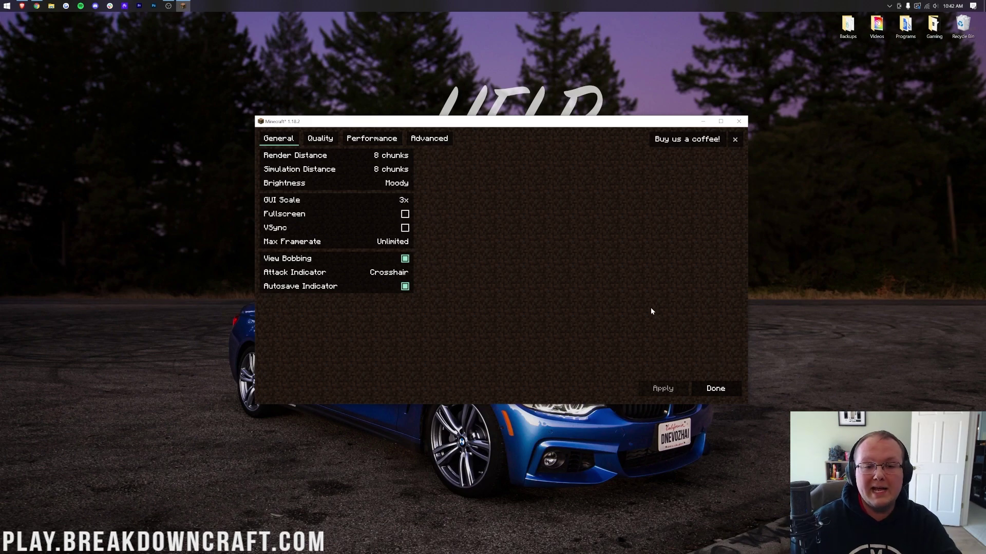
left_click(726, 386)
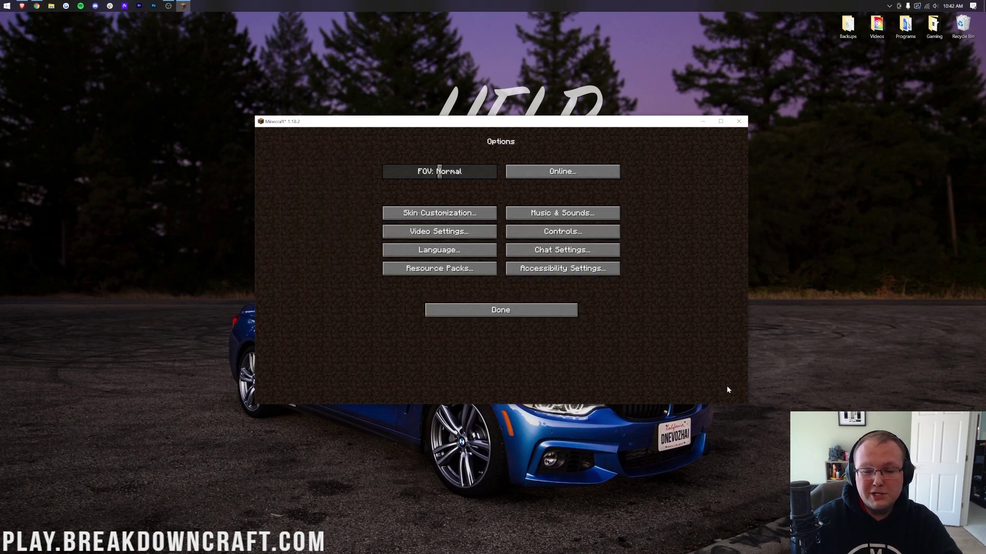
- Leave the game options and open the multiplayer server list
left_click(517, 306)
left_click(501, 259)
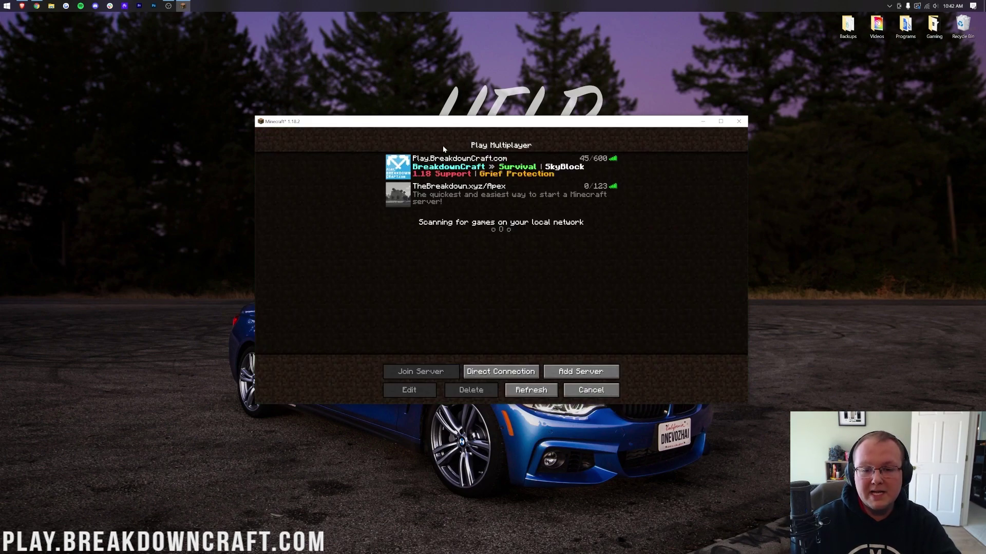